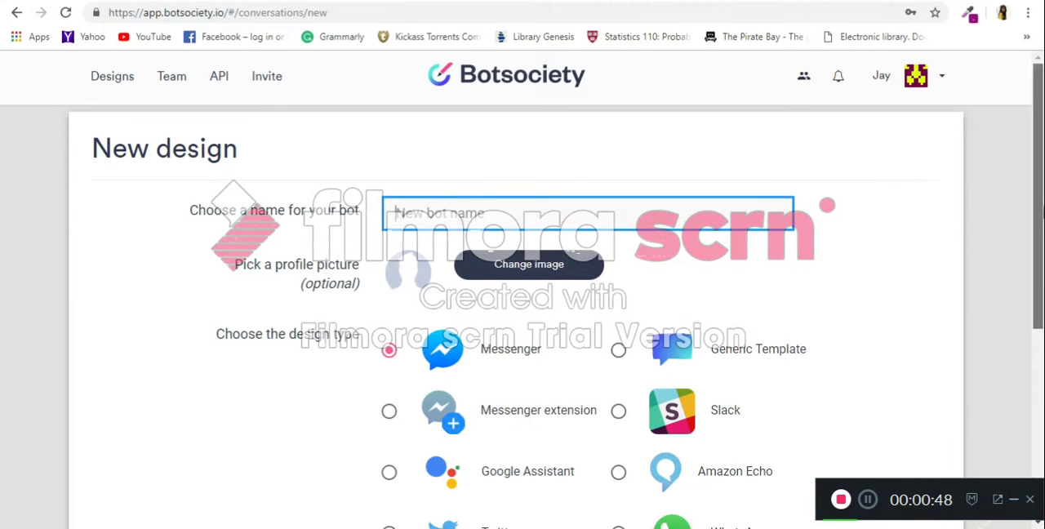
# Name the new bot design Raaji-Periods.
pyautogui.scroll(-4, 1026, 367)
pyautogui.scroll(4, 1027, 367)
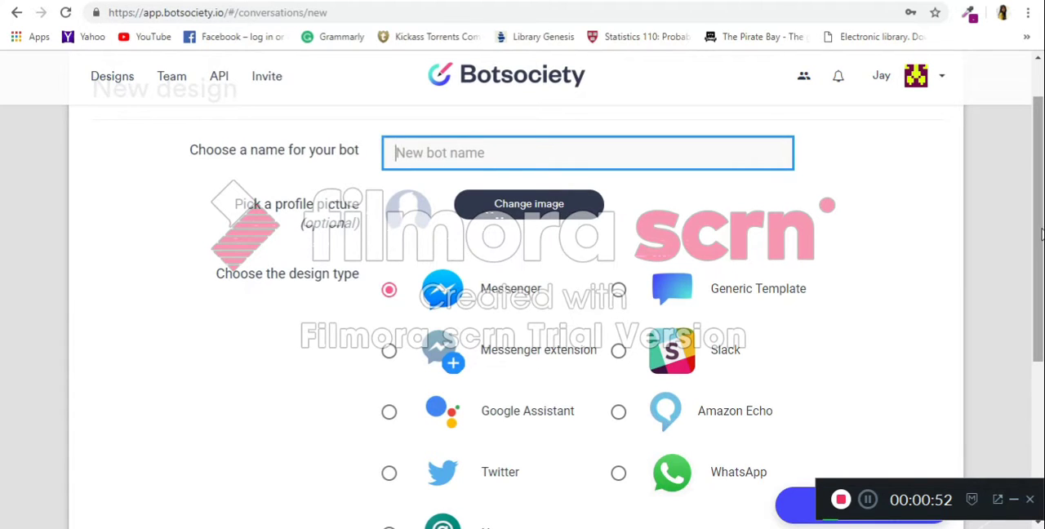
pyautogui.scroll(1, 1037, 245)
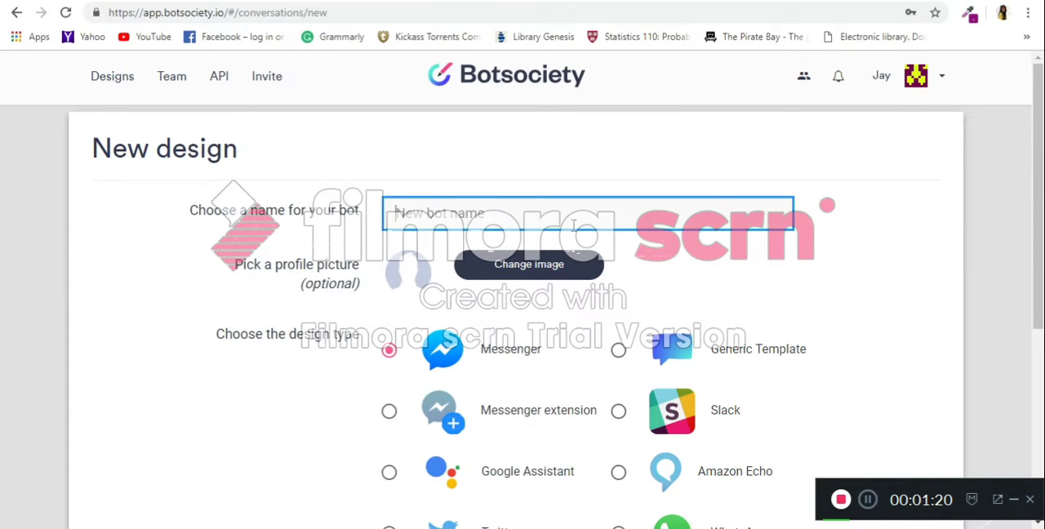
pyautogui.write('Raaji-Periods')
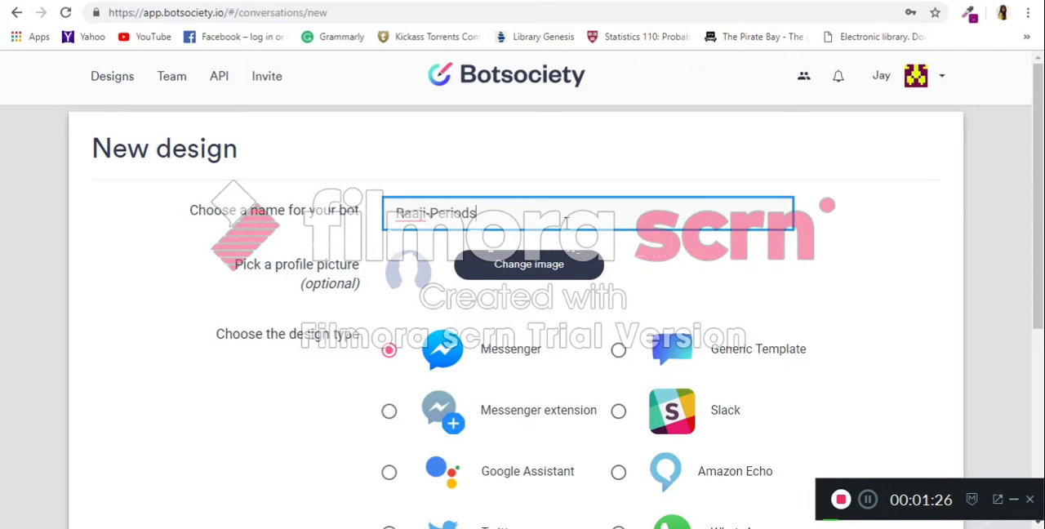
# Upload the Raaji character portrait from the Desktop's raaji/img folder as the bot's profile picture.
pyautogui.click(541, 270)
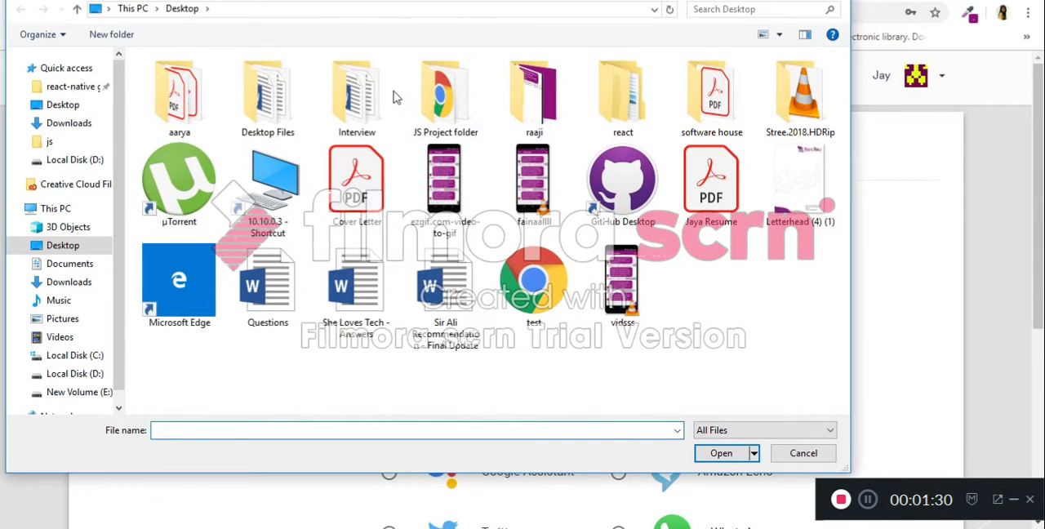
pyautogui.doubleClick(507, 95)
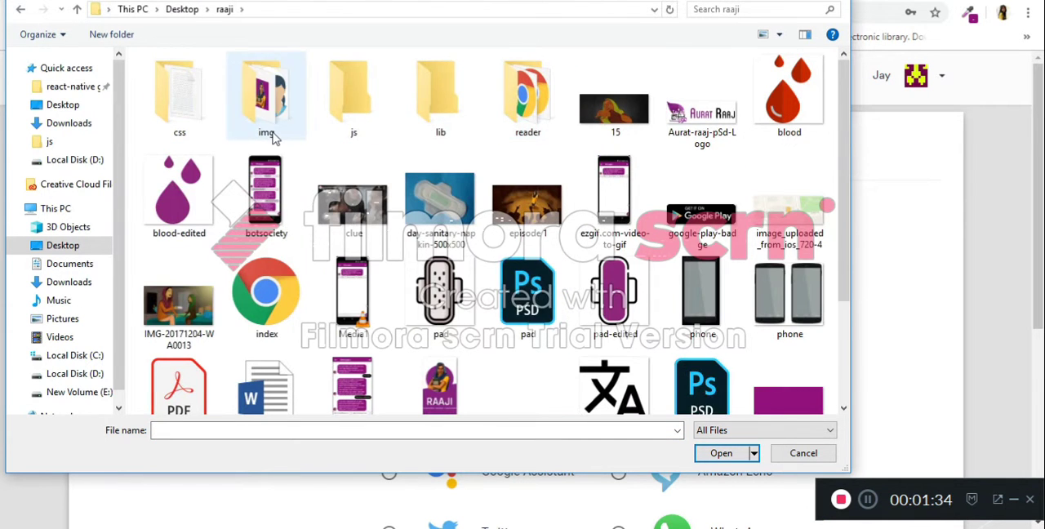
pyautogui.doubleClick(275, 135)
pyautogui.doubleClick(537, 91)
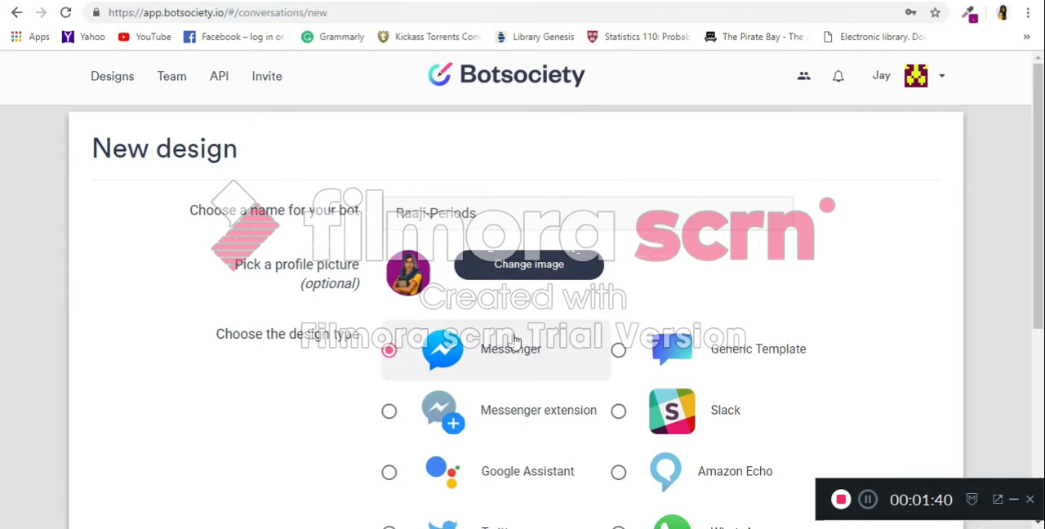
# Choose Generic Template as the design type and start designing.
pyautogui.scroll(-2, 715, 275)
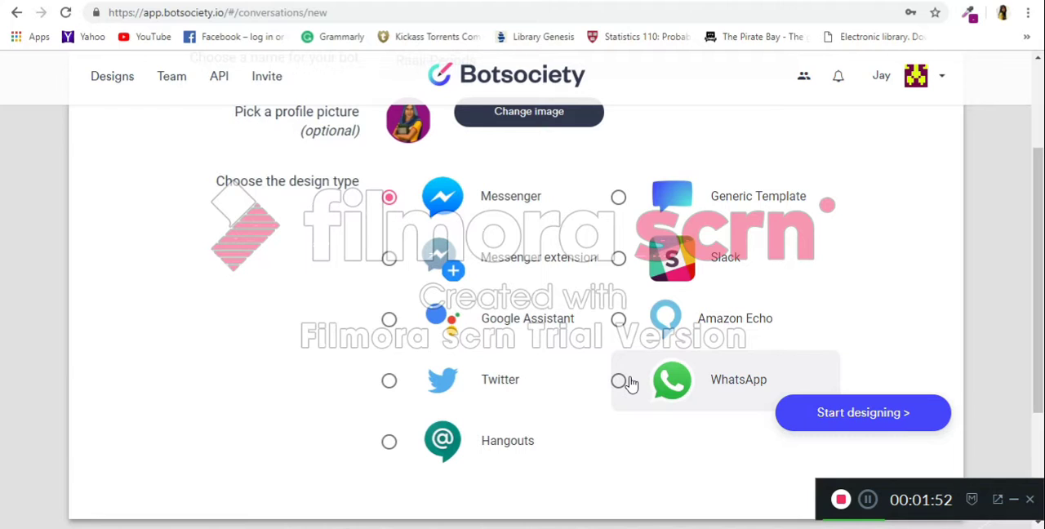
pyautogui.click(619, 199)
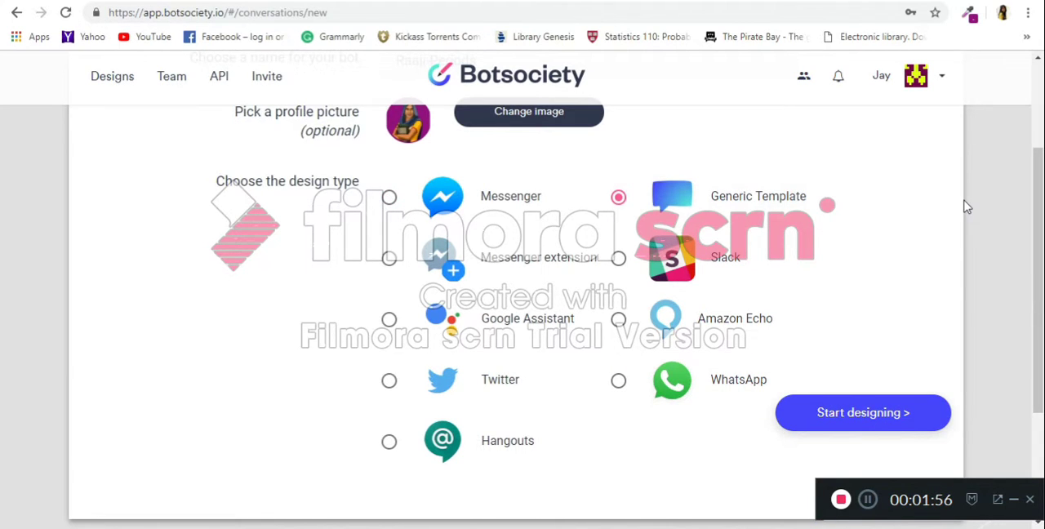
pyautogui.moveTo(1040, 196); pyautogui.dragTo(1040, 187)
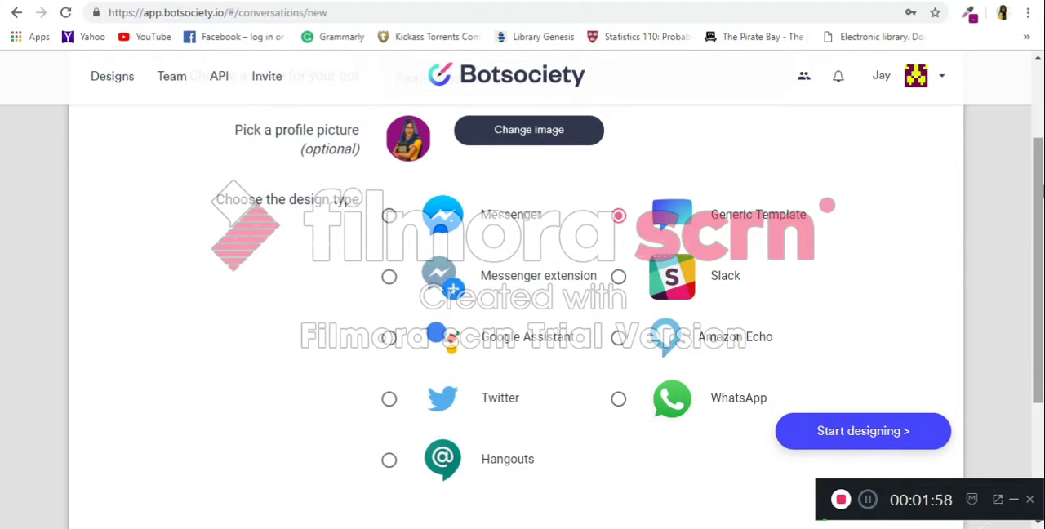
pyautogui.click(837, 443)
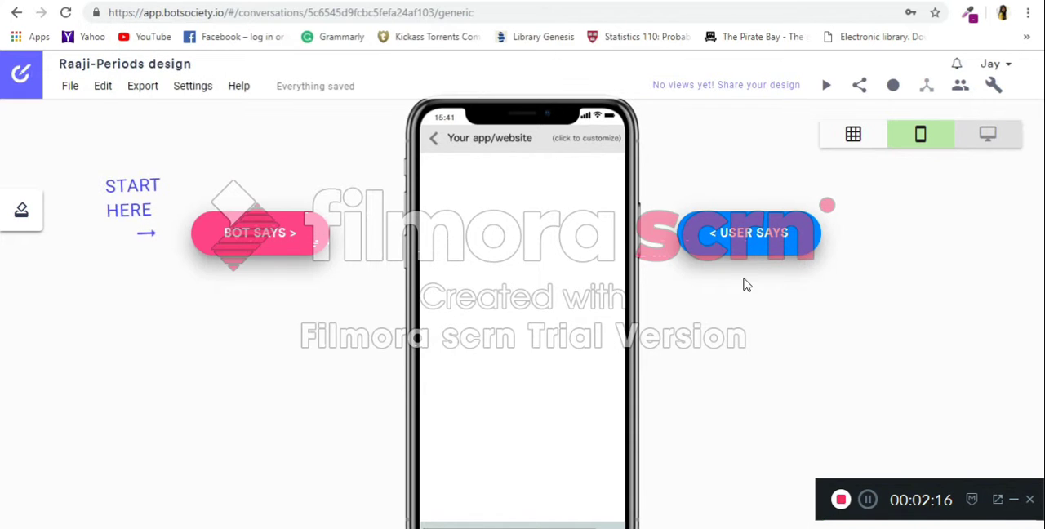
pyautogui.click(201, 93)
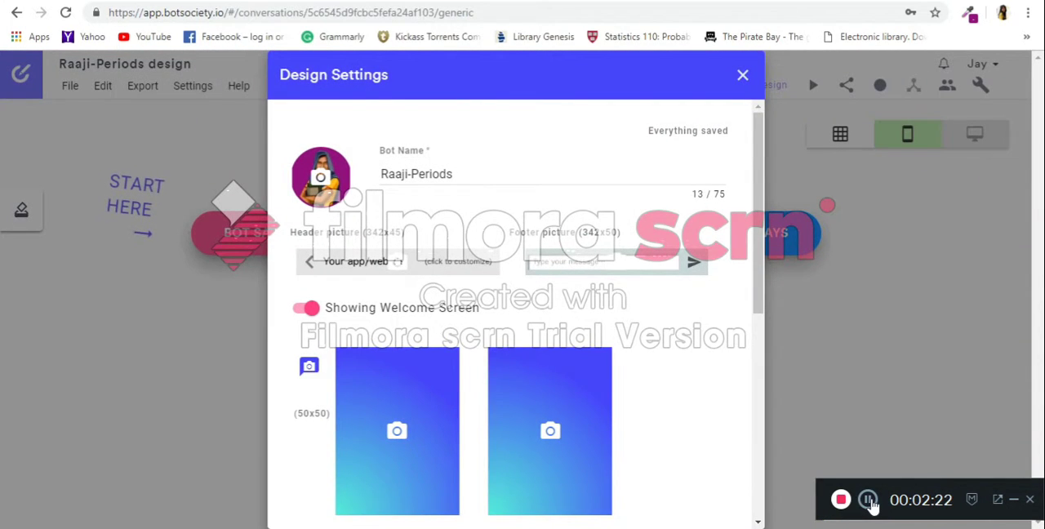
pyautogui.scroll(-2, 432, 370)
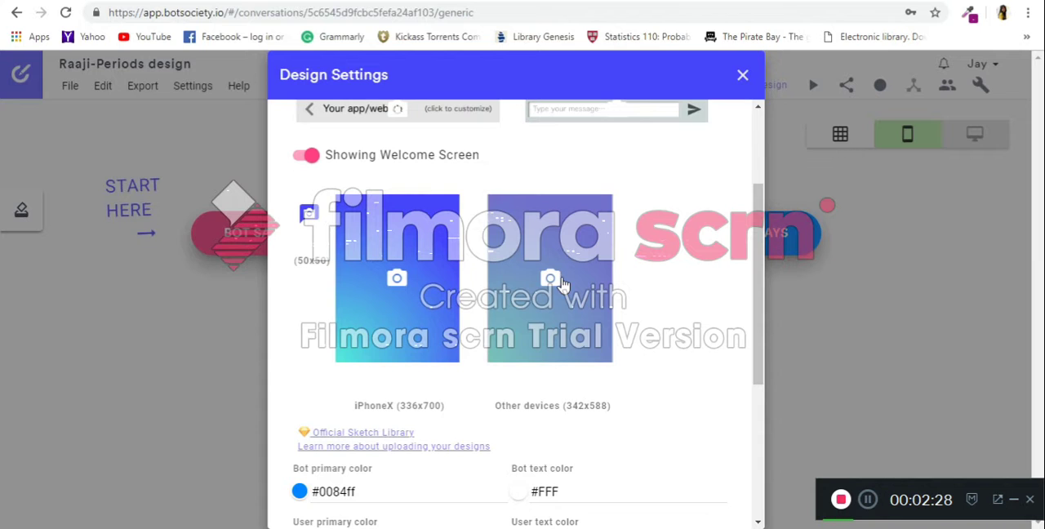
pyautogui.click(562, 282)
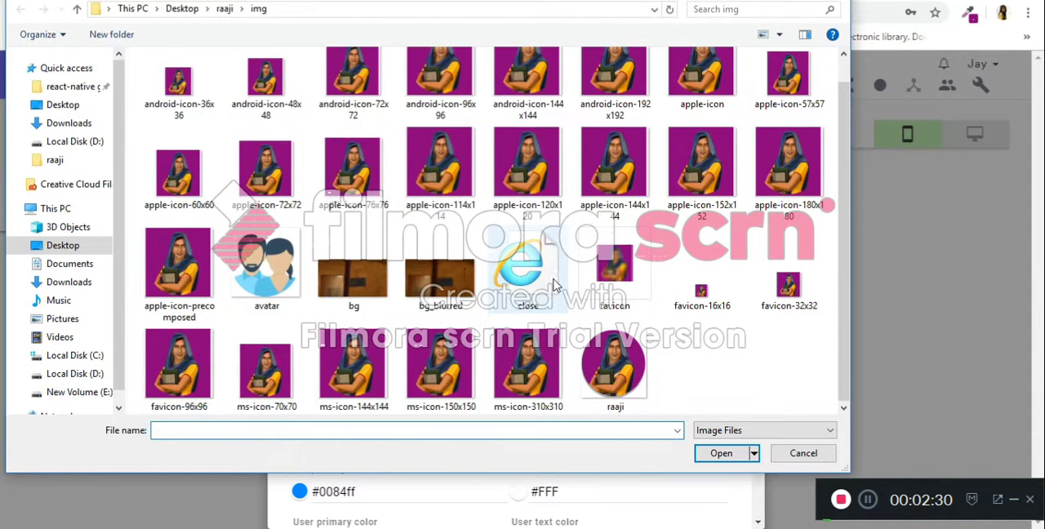
pyautogui.click(226, 9)
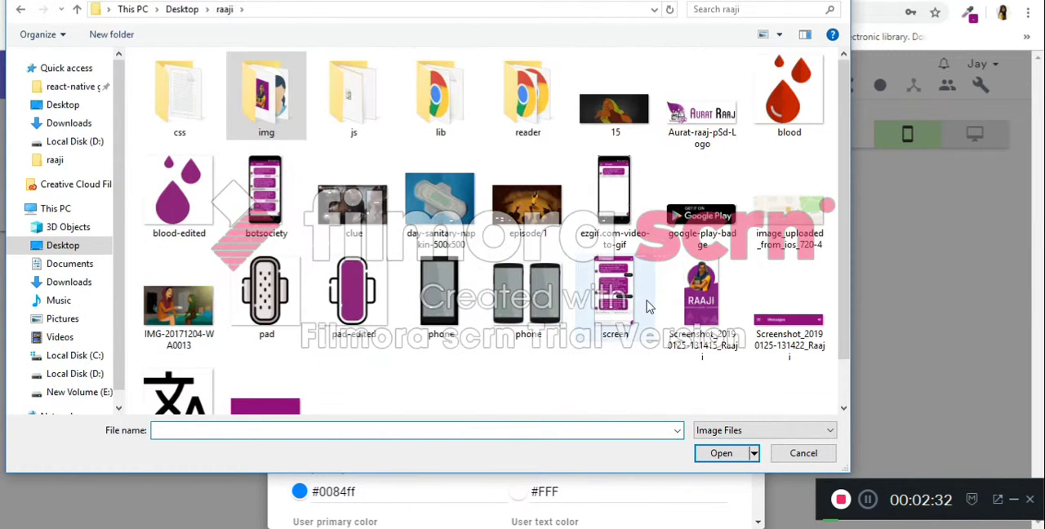
pyautogui.scroll(-1, 690, 287)
pyautogui.doubleClick(690, 287)
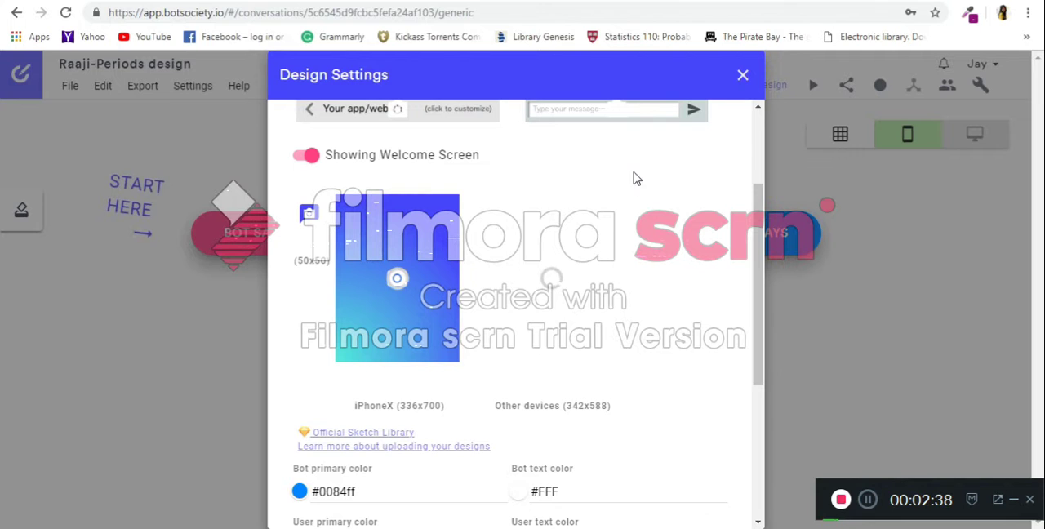
# Set the preview phone model to Pixel 2 XL and its model color to Black.
pyautogui.scroll(-1, 626, 303)
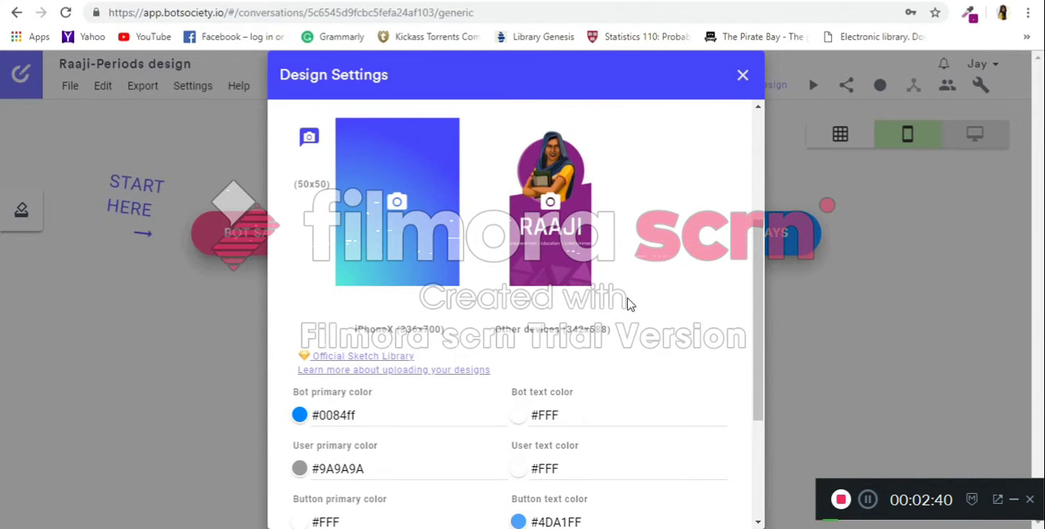
pyautogui.scroll(-2, 651, 341)
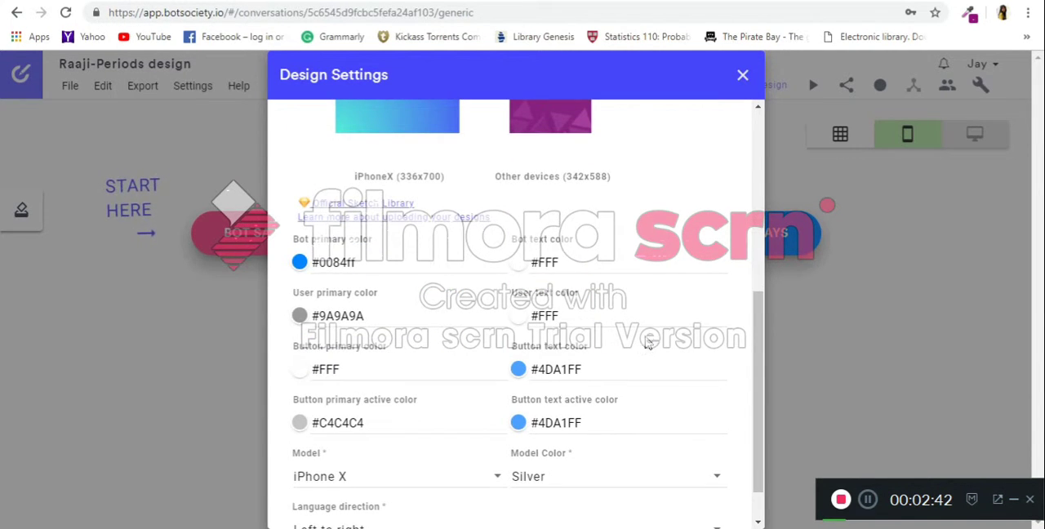
pyautogui.scroll(-1, 519, 347)
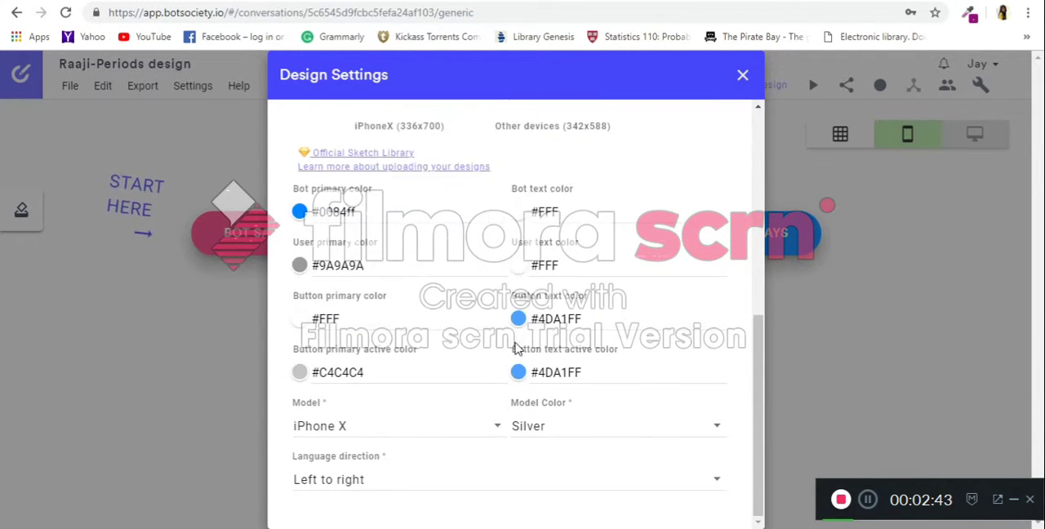
pyautogui.click(500, 428)
pyautogui.click(467, 320)
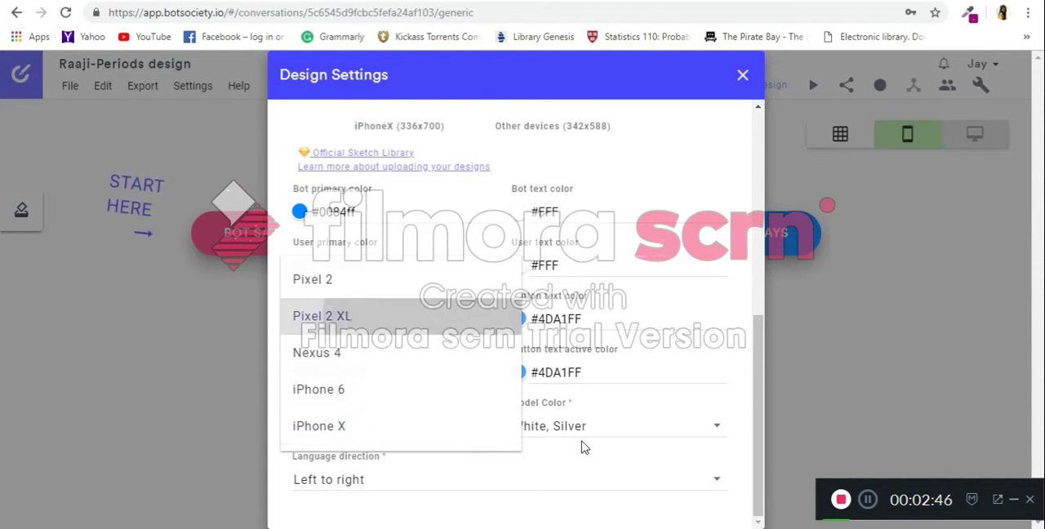
pyautogui.click(716, 438)
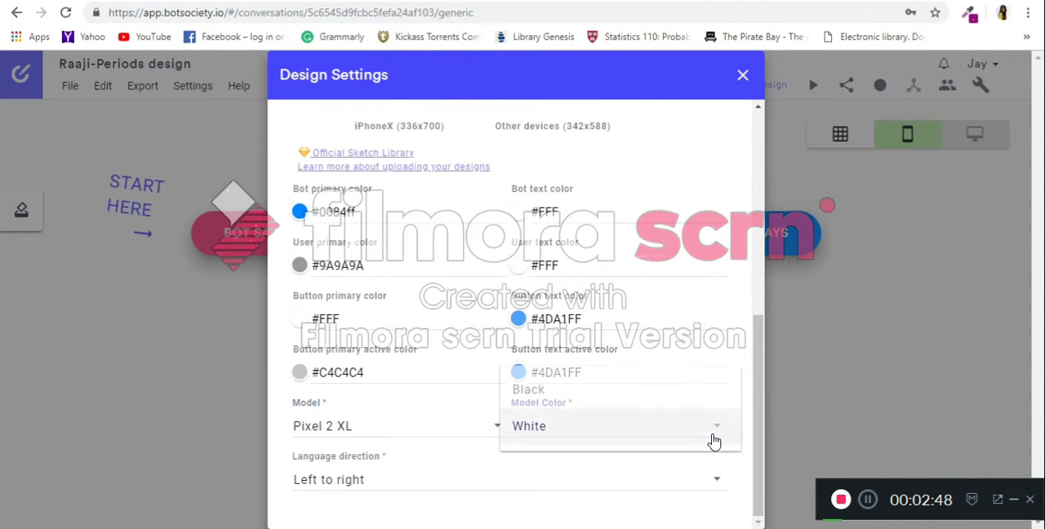
pyautogui.click(625, 389)
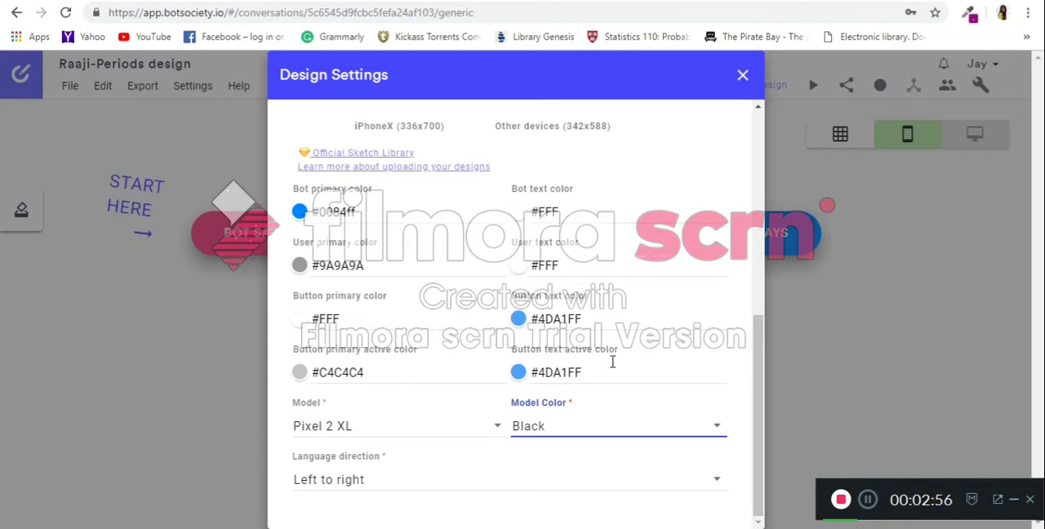
pyautogui.scroll(3, 547, 335)
pyautogui.scroll(-3, 545, 351)
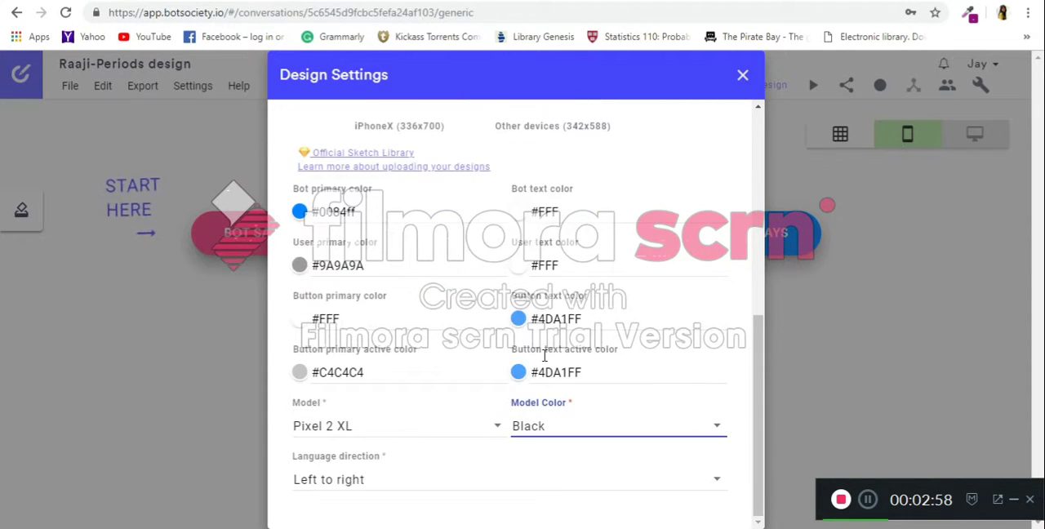
pyautogui.scroll(4, 628, 490)
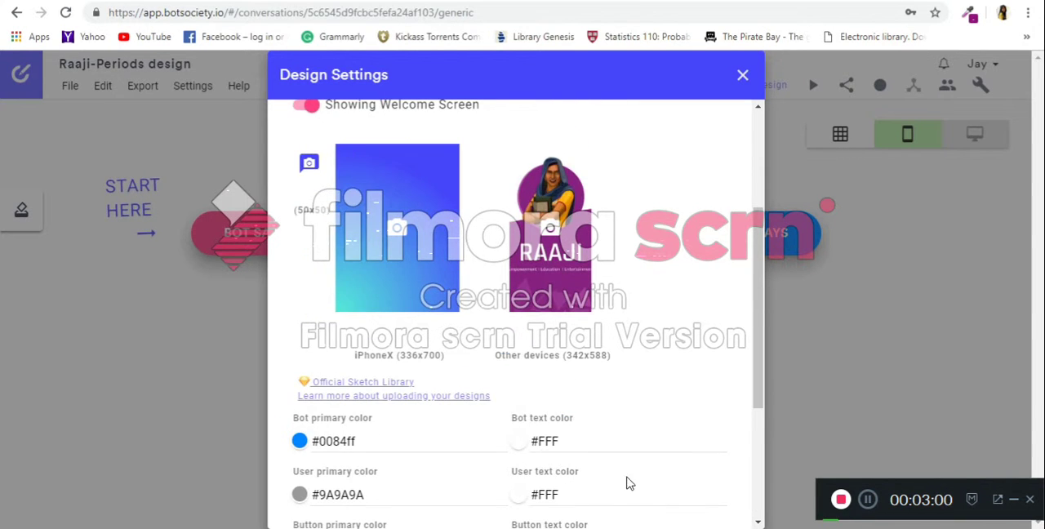
pyautogui.scroll(3, 624, 478)
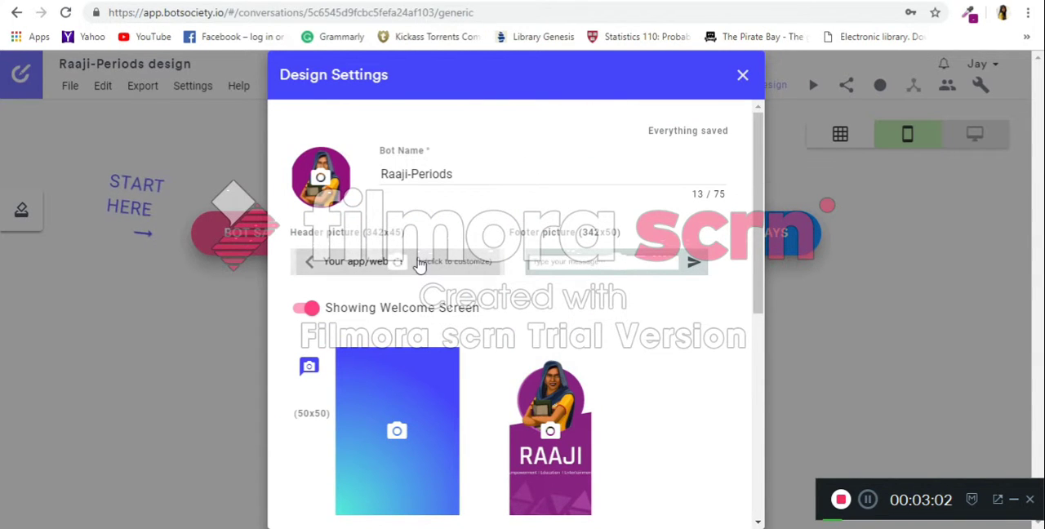
pyautogui.click(490, 277)
pyautogui.scroll(-1, 489, 278)
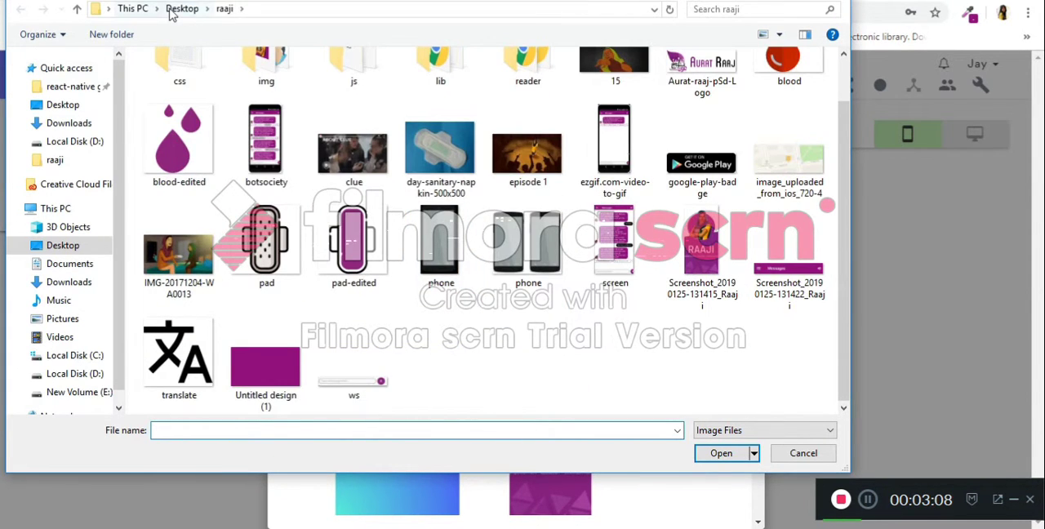
pyautogui.click(171, 12)
pyautogui.doubleClick(475, 239)
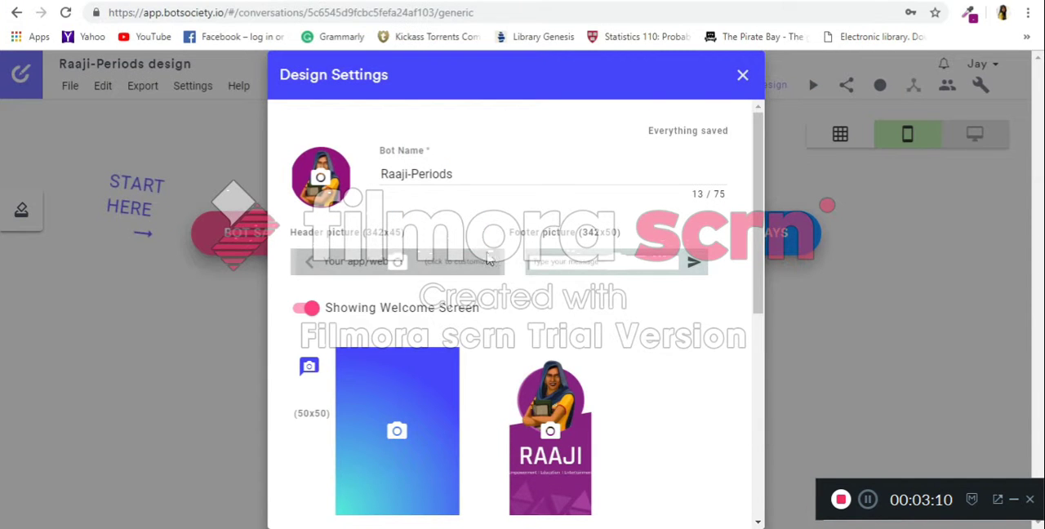
# Upload the ws image from the Desktop as the footer picture and close the design settings.
pyautogui.click(576, 261)
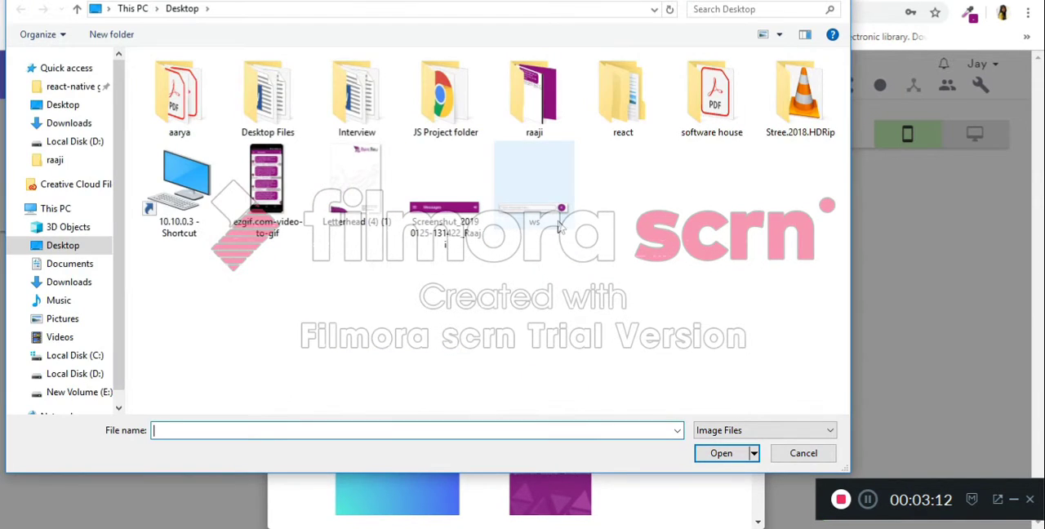
pyautogui.doubleClick(560, 229)
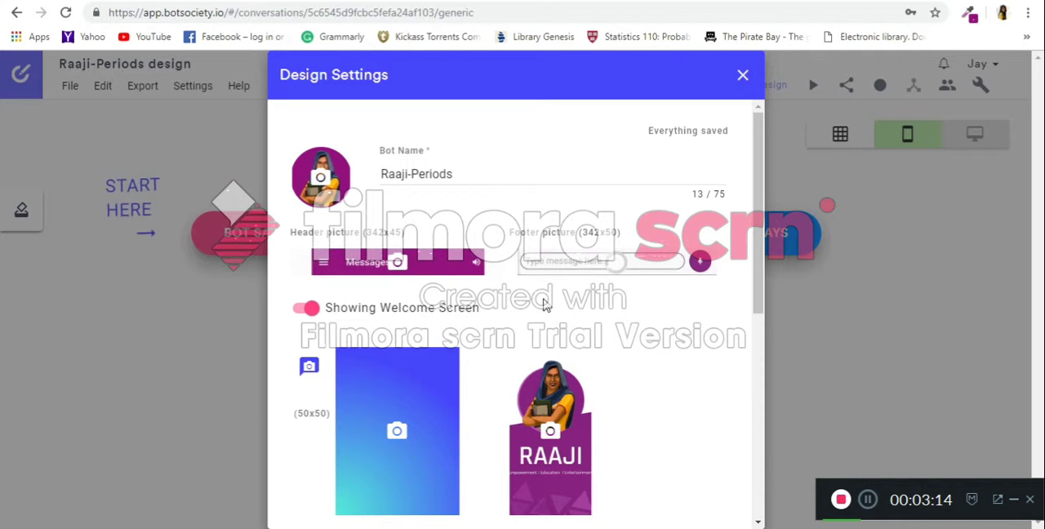
pyautogui.scroll(-5, 612, 327)
pyautogui.scroll(-1, 621, 311)
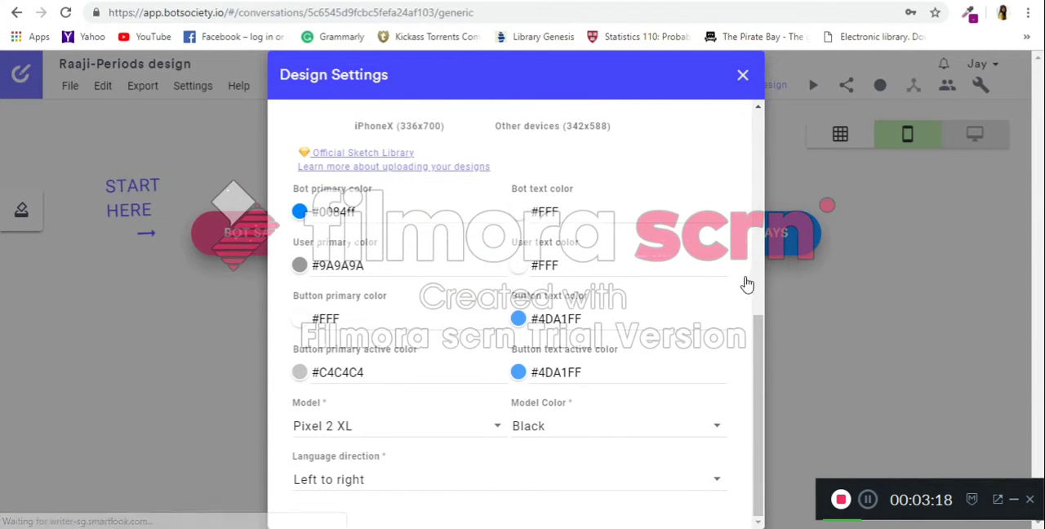
pyautogui.press('Escape')
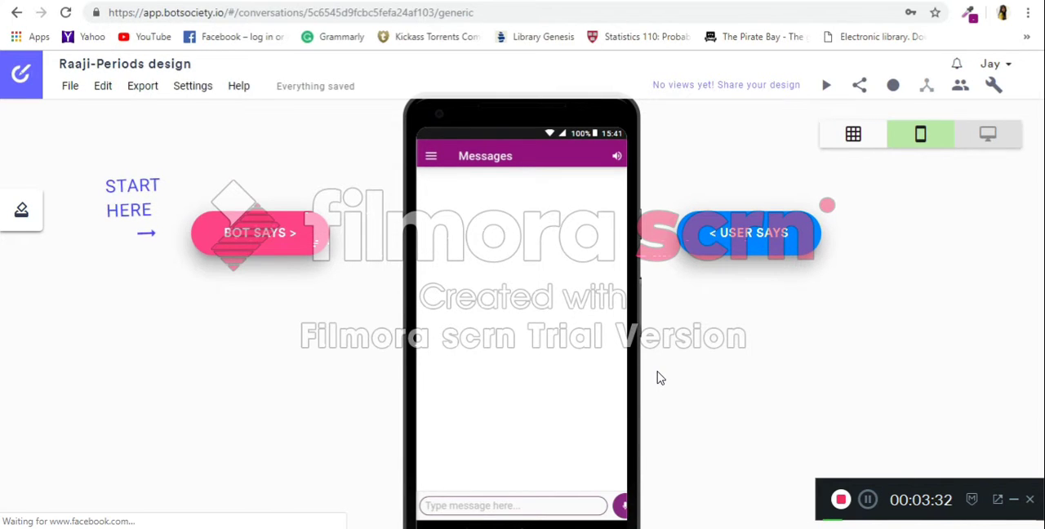
# Start a bot message, consult the Menstrual Hygiene flowchart in Google Drawings, and return to the Botsociety design.
pyautogui.click(236, 234)
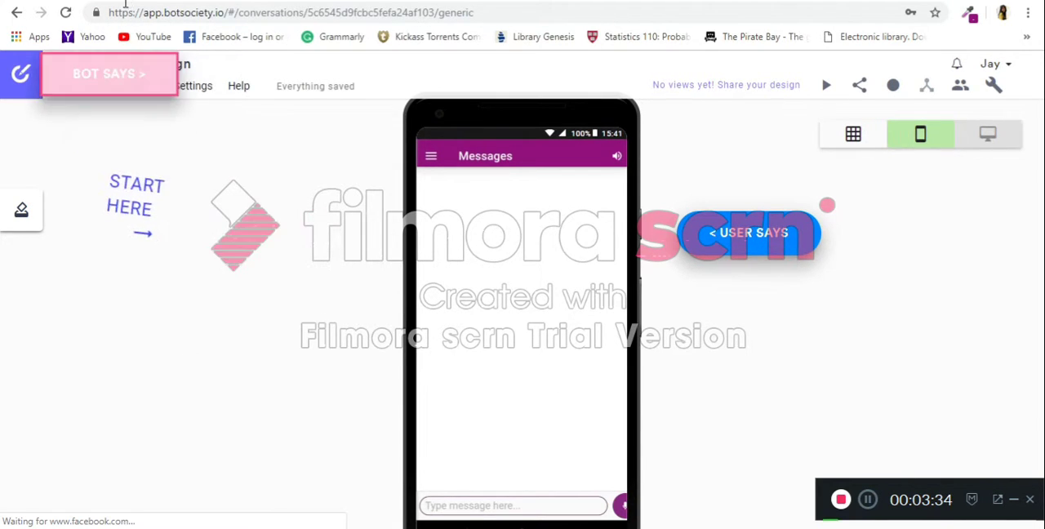
pyautogui.click(123, 2)
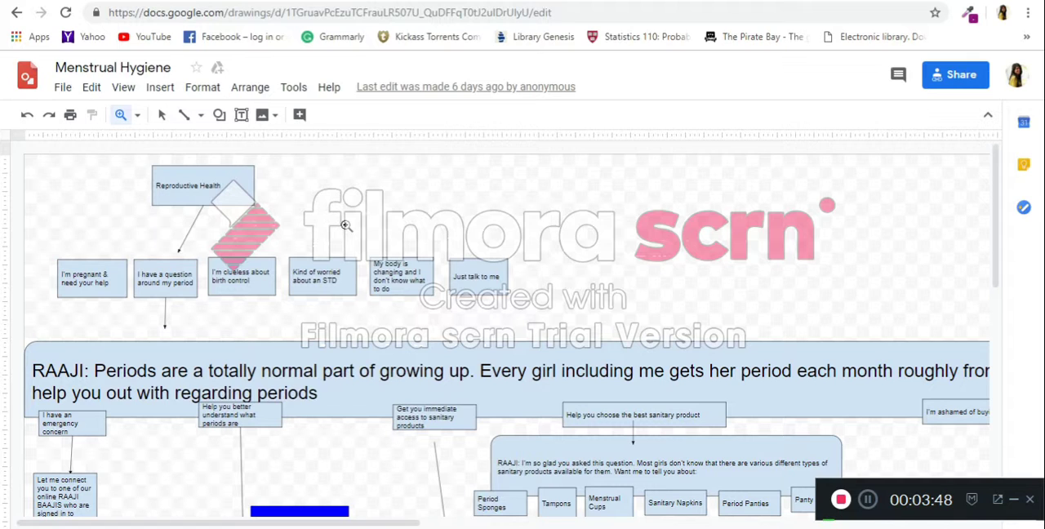
pyautogui.click(449, 0)
pyautogui.click(259, 0)
# Add the bot message "Hi. I am Raaji and I can give you information about reproductive health. What do you want me to tell you?".
pyautogui.click(196, 164)
pyautogui.write('Hi. I am ')
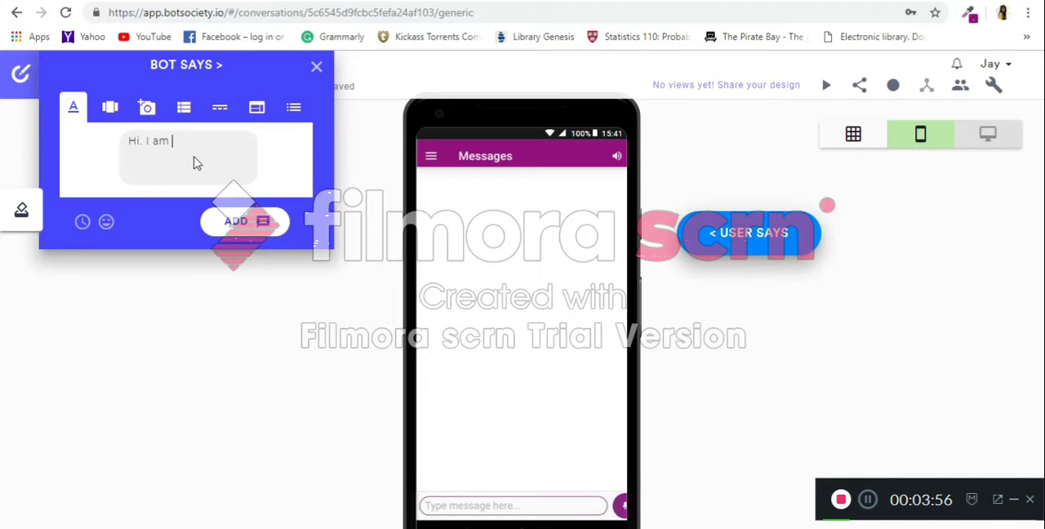
pyautogui.write('Raaji and I can give')
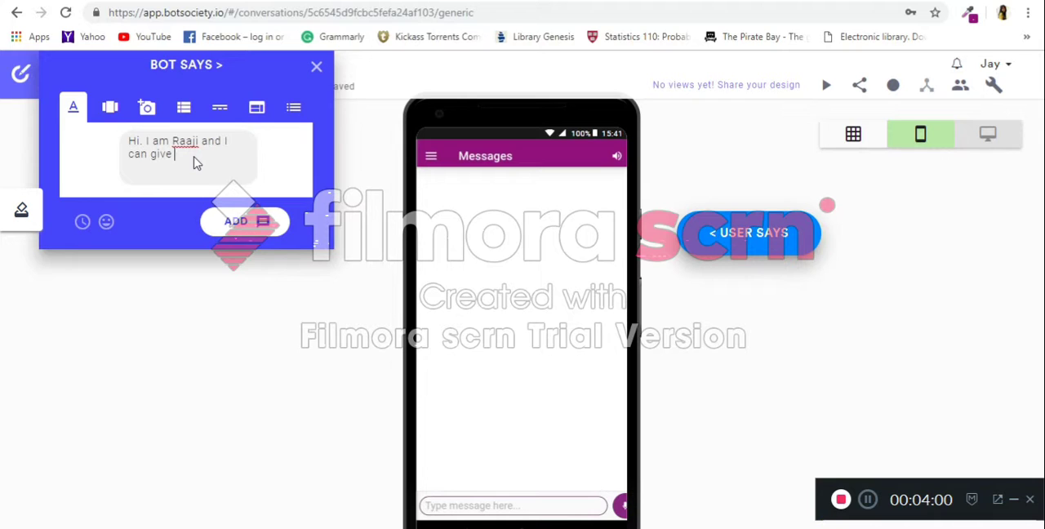
pyautogui.write(' you information about')
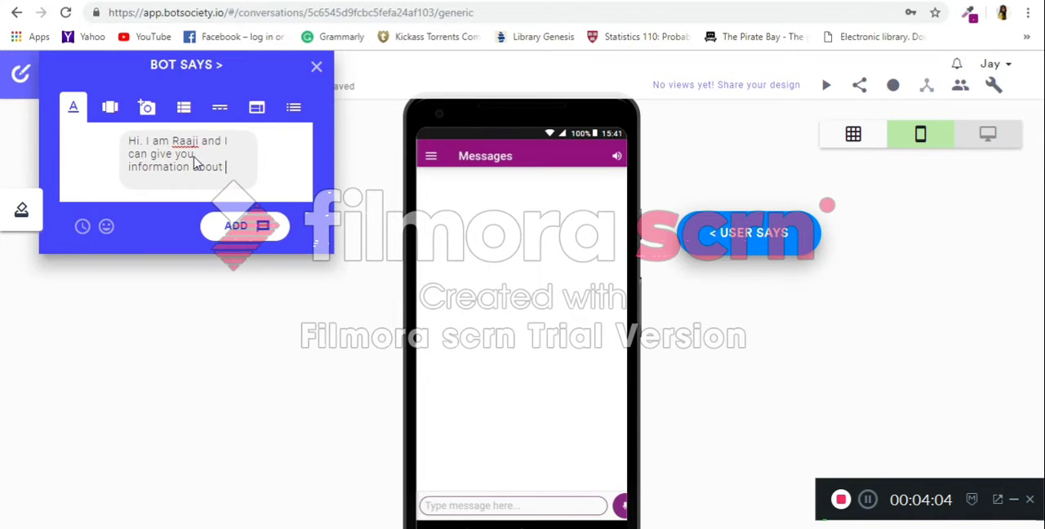
pyautogui.write(' periods')
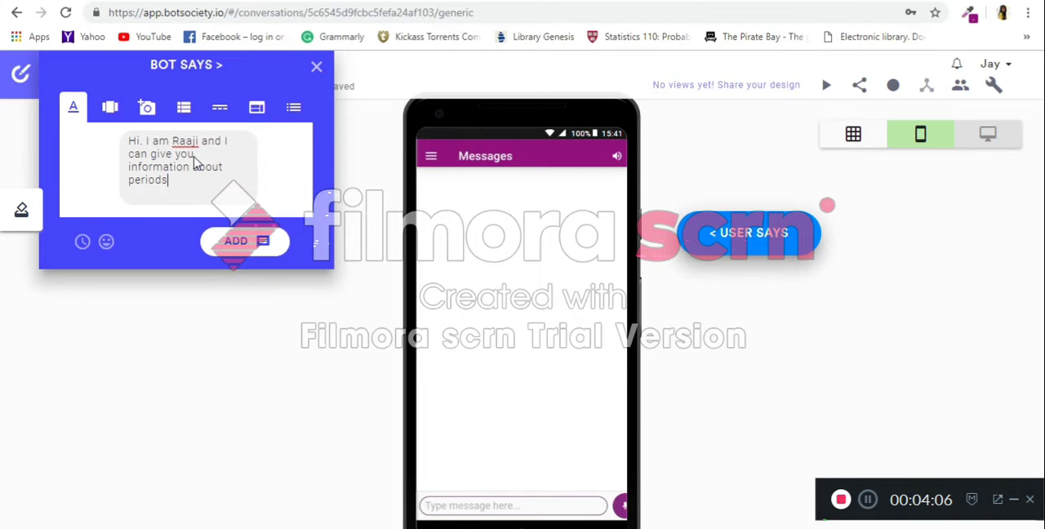
pyautogui.press('BackSpace')
pyautogui.press('BackSpace')
pyautogui.press('BackSpace')
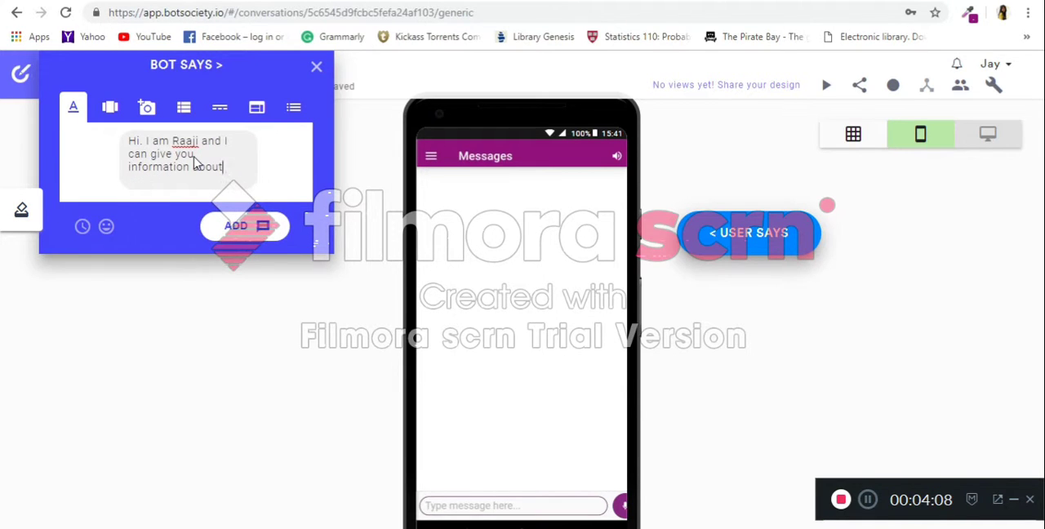
pyautogui.write('reprod')
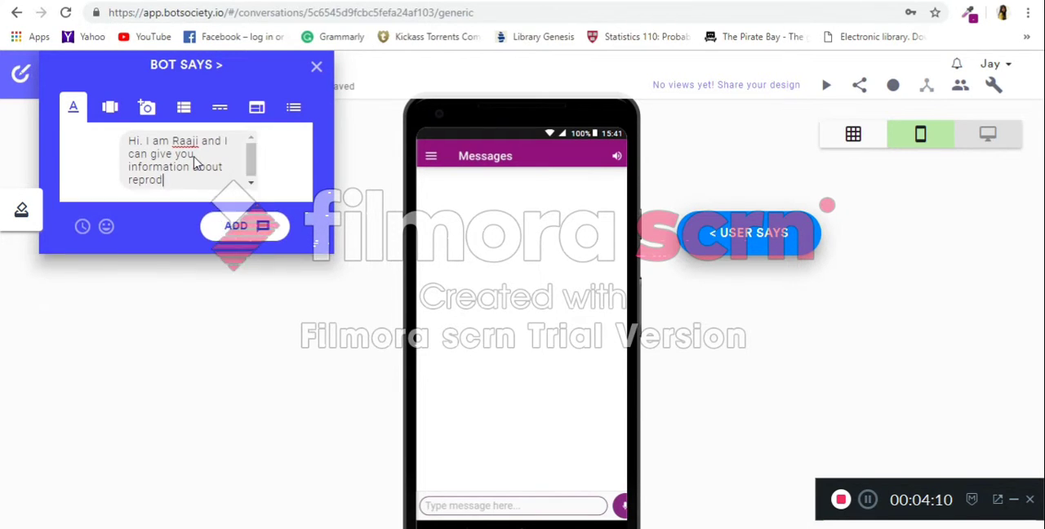
pyautogui.write('uctive health')
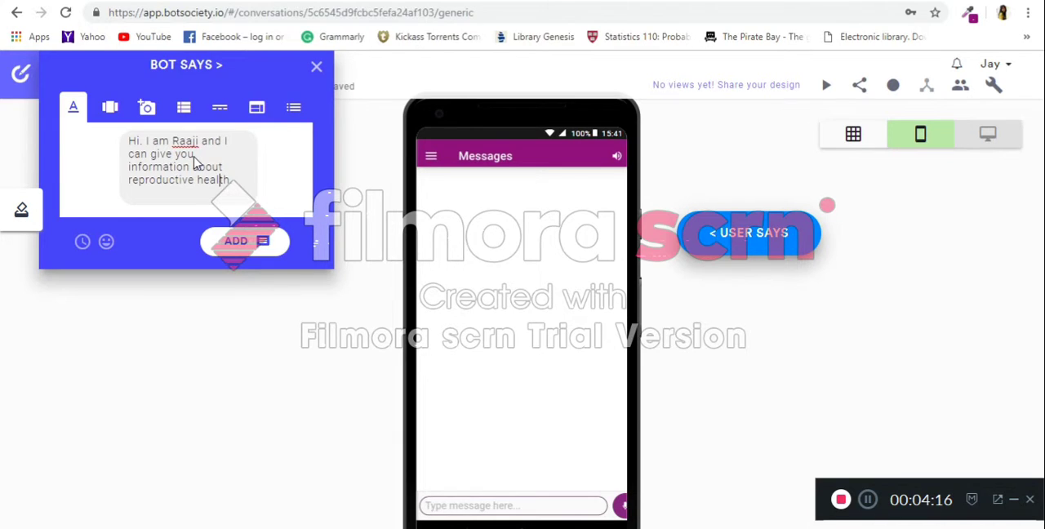
pyautogui.write('. What do you want me to tell you?')
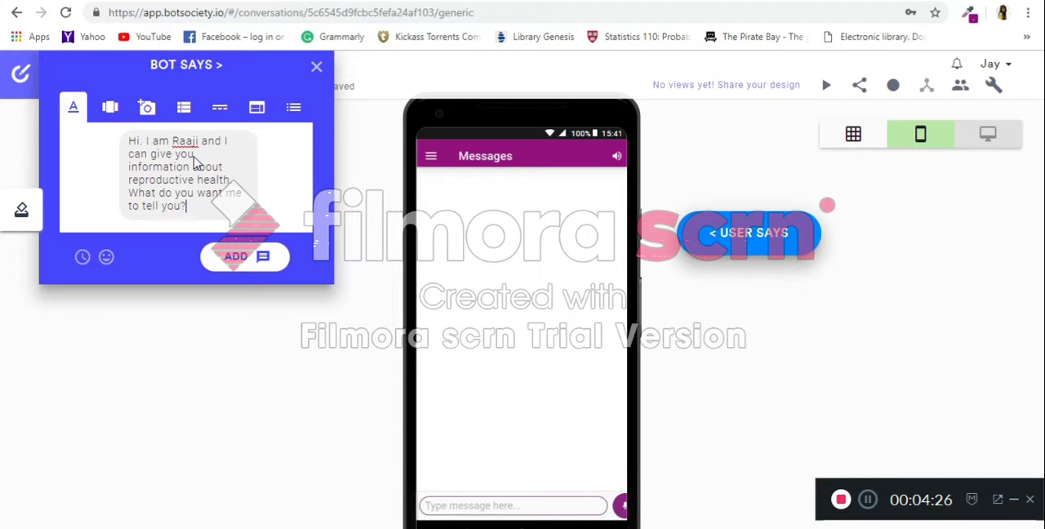
pyautogui.click(257, 258)
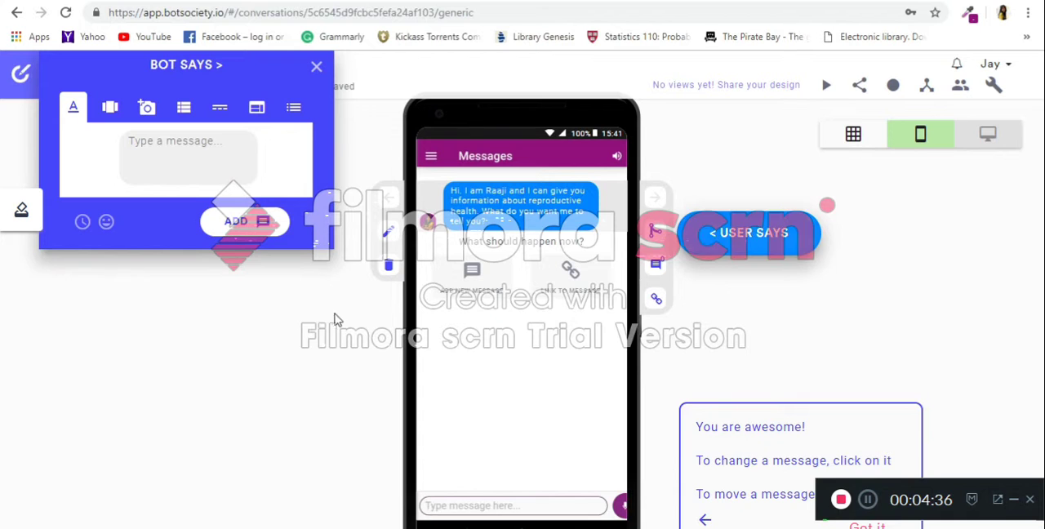
# Open the user message composer and start a bot quick-reply set with Pregnancy as the first option, based on the Google Drawings flowchart.
pyautogui.click(723, 247)
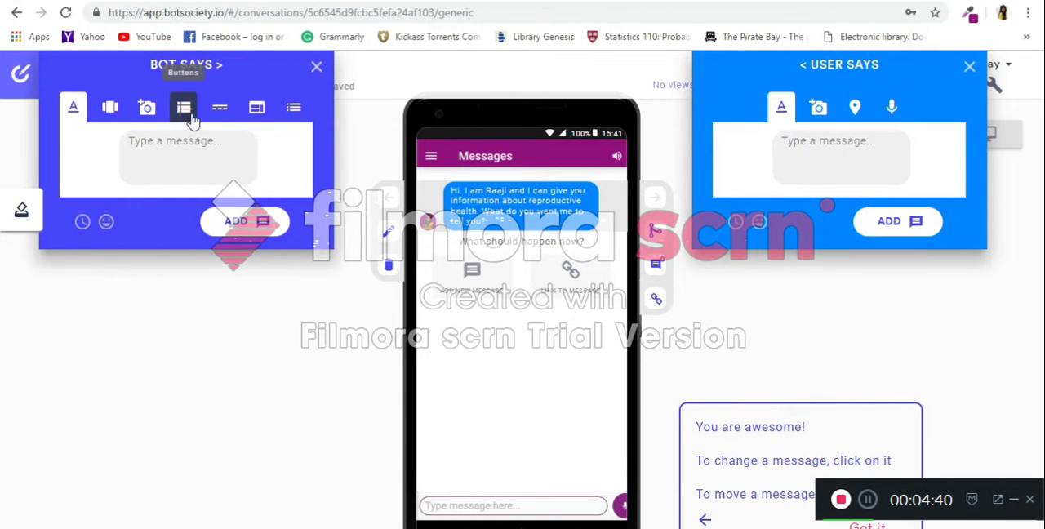
pyautogui.click(219, 112)
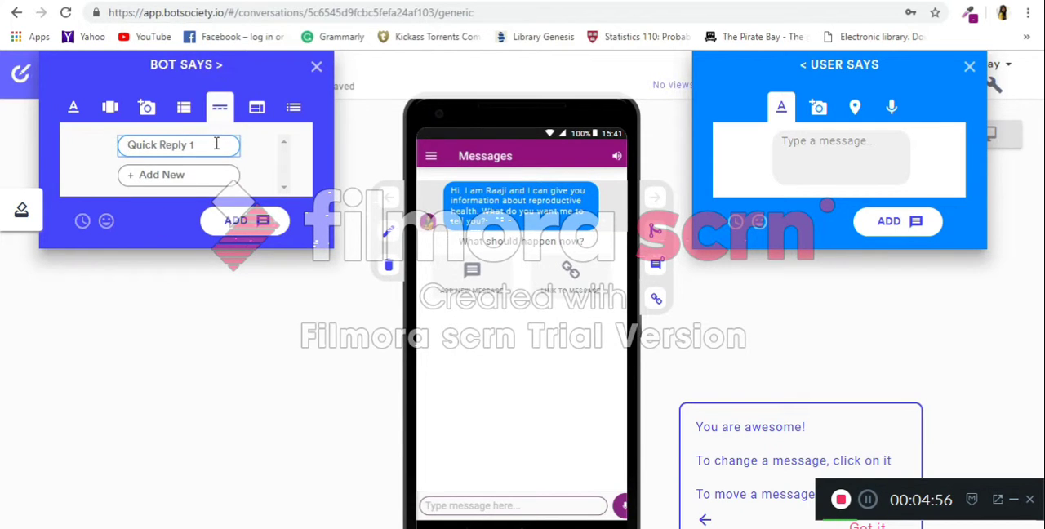
pyautogui.click(193, 2)
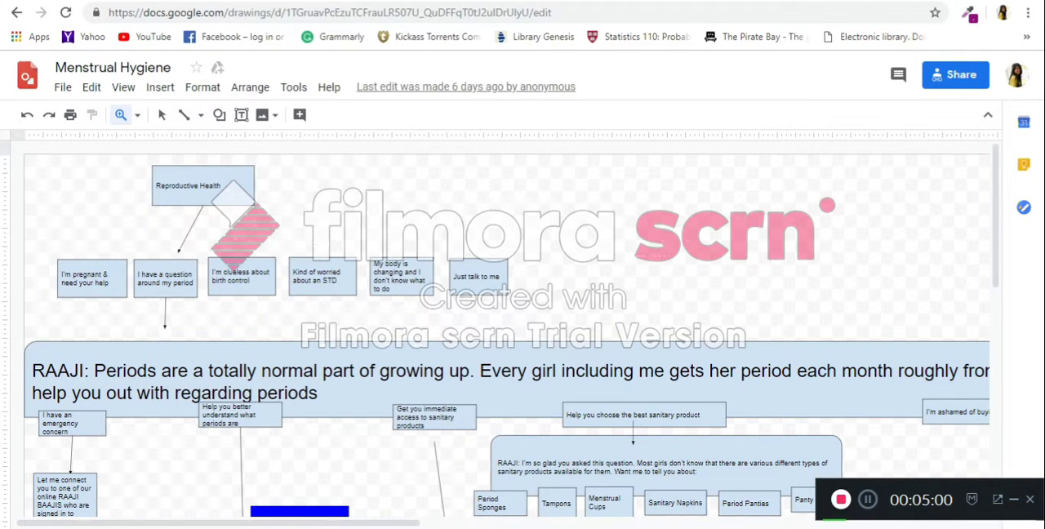
pyautogui.click(237, 5)
pyautogui.write('Pregnancy')
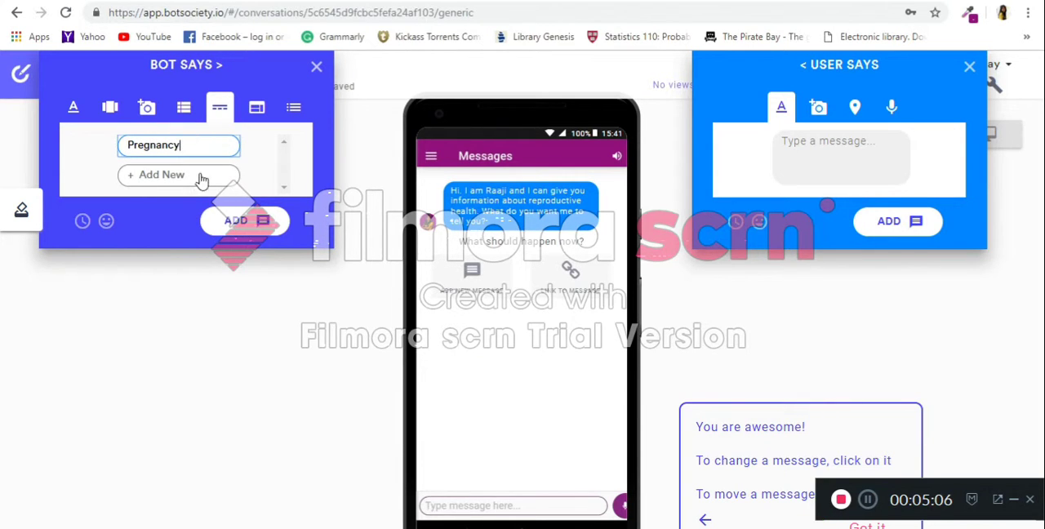
pyautogui.click(204, 175)
# Consult the Menstrual Hygiene flowchart in Google Drawings and enter Perods and Birth control as the second and third quick replies in Botsociety.
pyautogui.click(183, 1)
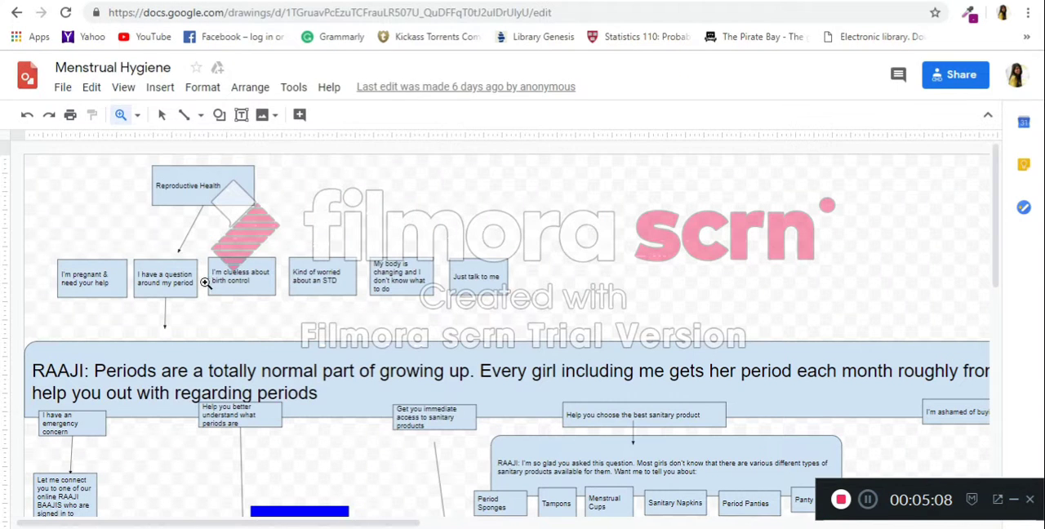
pyautogui.click(271, 1)
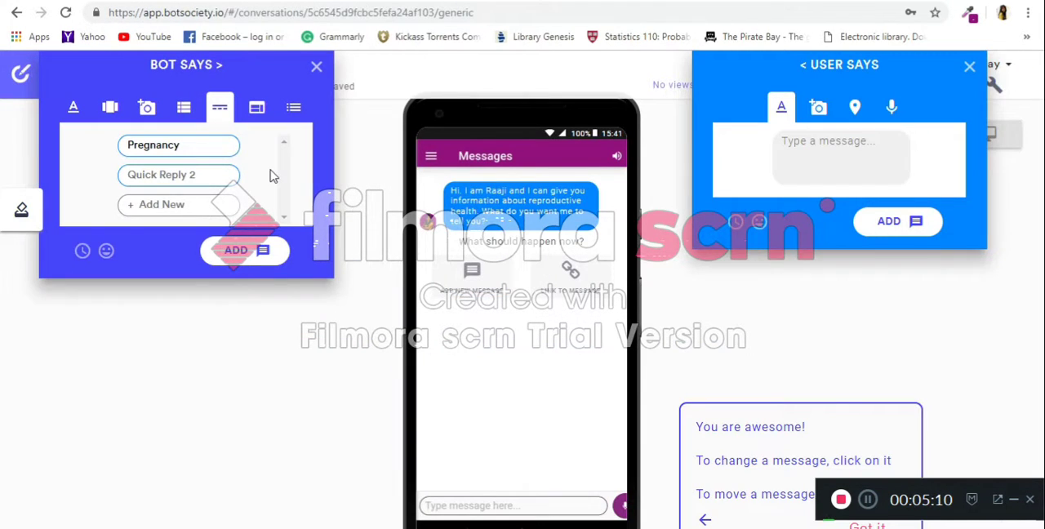
pyautogui.click(234, 174)
pyautogui.write('Perods')
pyautogui.press('Return')
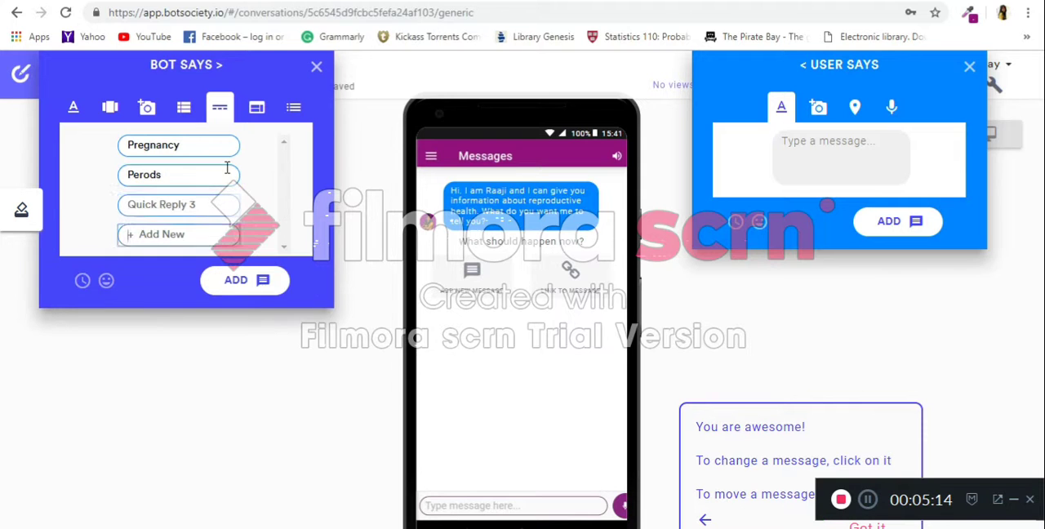
pyautogui.click(153, 3)
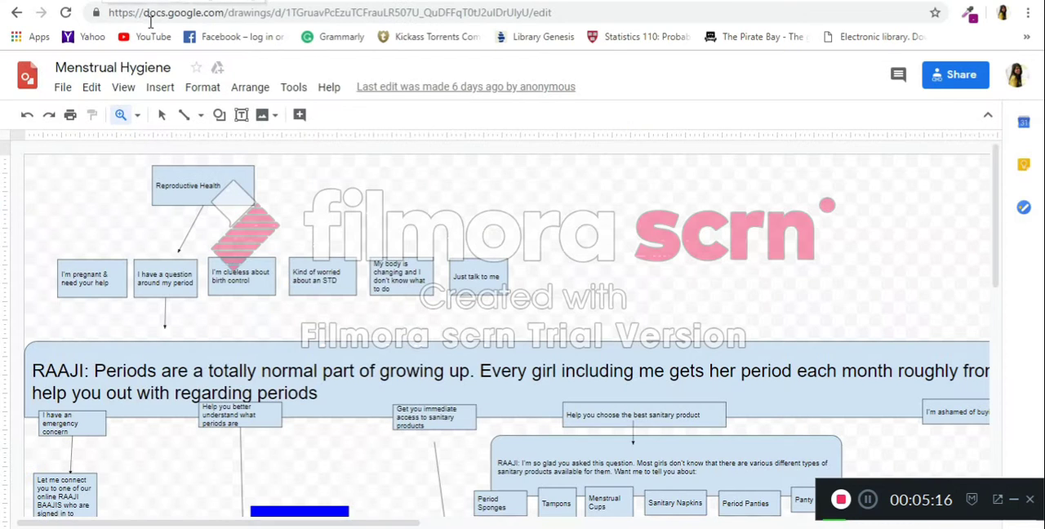
pyautogui.click(163, 2)
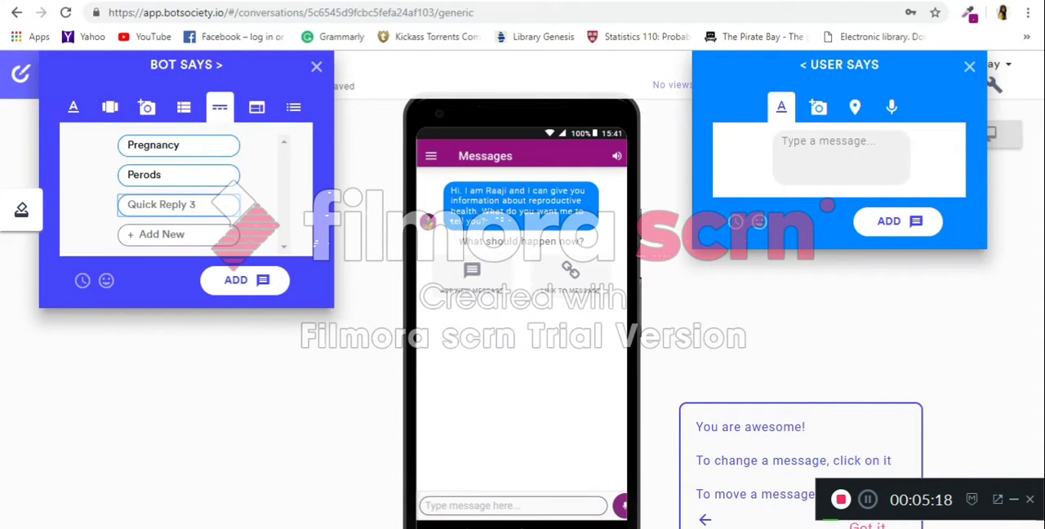
pyautogui.click(177, 205)
pyautogui.write('Birth control')
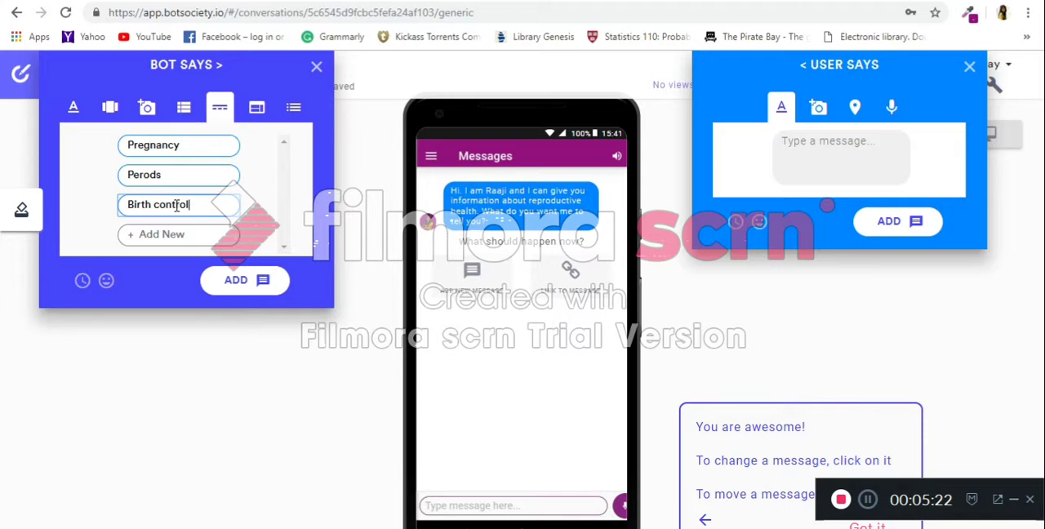
pyautogui.press('Return')
# Check the next topic in the Google Drawings flowchart and enter STDs as the fourth quick reply in Botsociety.
pyautogui.click(161, 2)
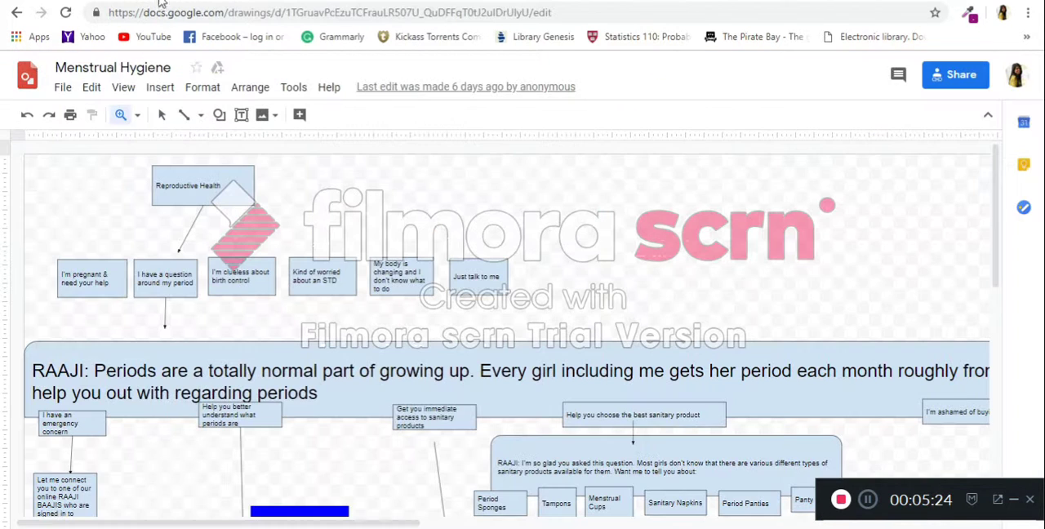
pyautogui.click(231, 1)
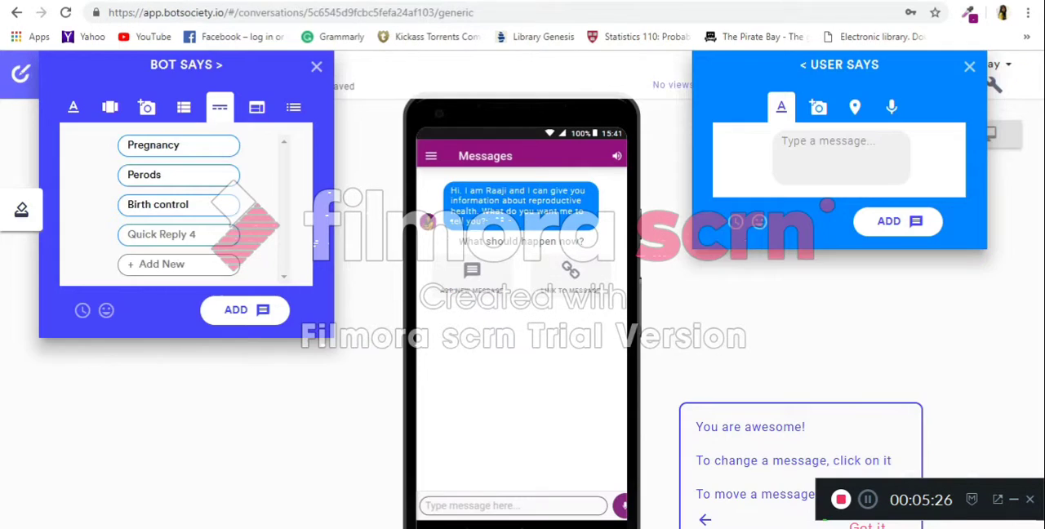
pyautogui.write('STD')
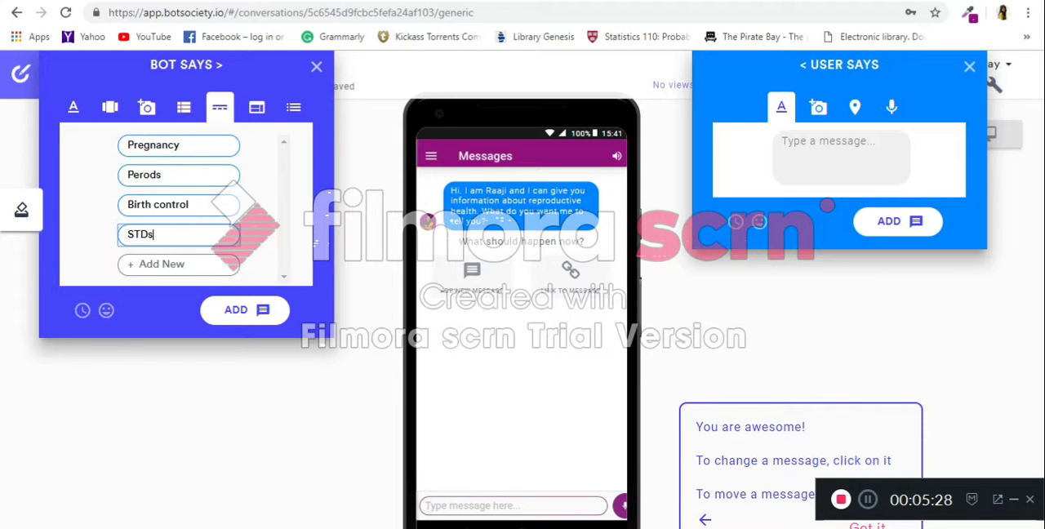
pyautogui.write('s')
pyautogui.press('Return')
# Check the remaining topics in the Google Drawings flowchart and enter Body changing and Talk to me as the last quick replies in Botsociety.
pyautogui.click(161, 1)
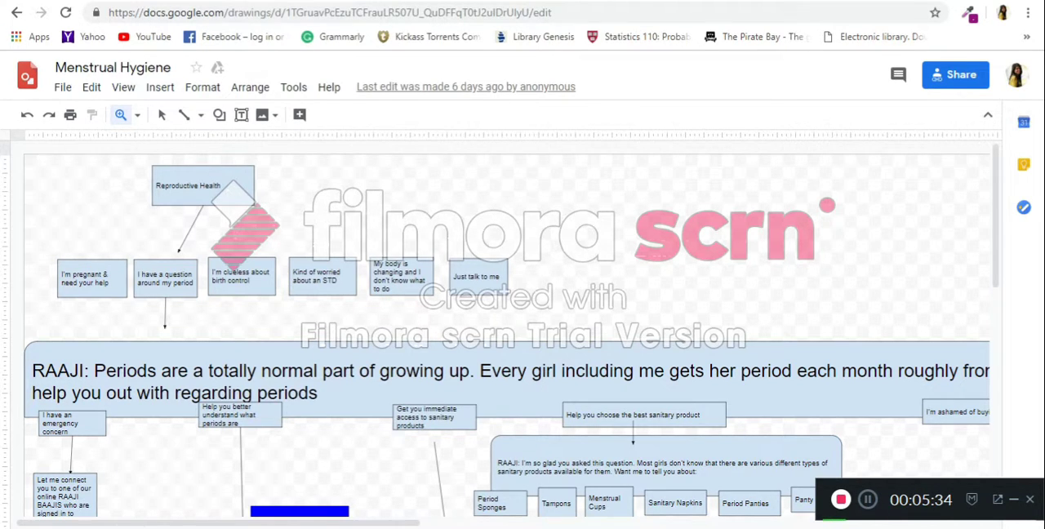
pyautogui.click(331, 1)
pyautogui.write('Body cha')
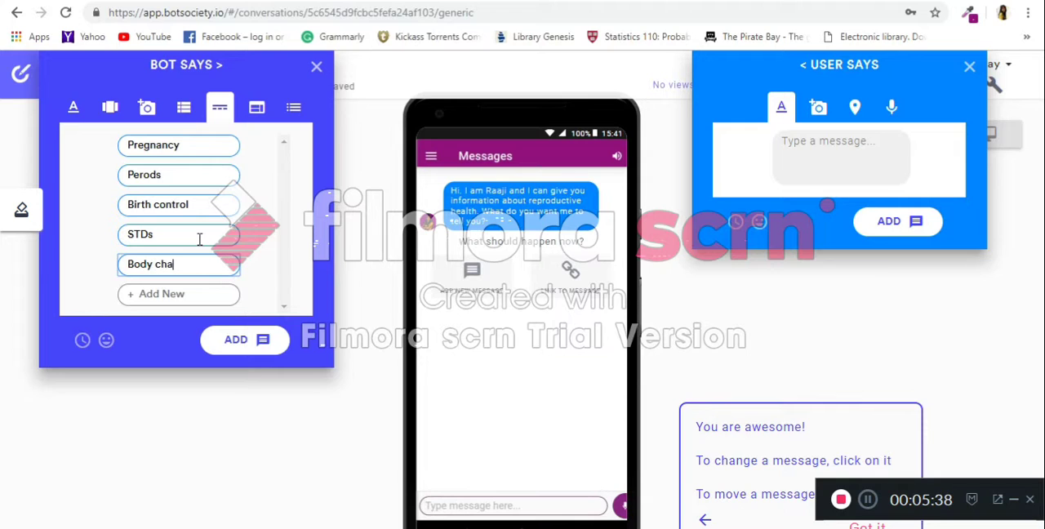
pyautogui.write('nging')
pyautogui.press('Return')
pyautogui.write('Tak to me')
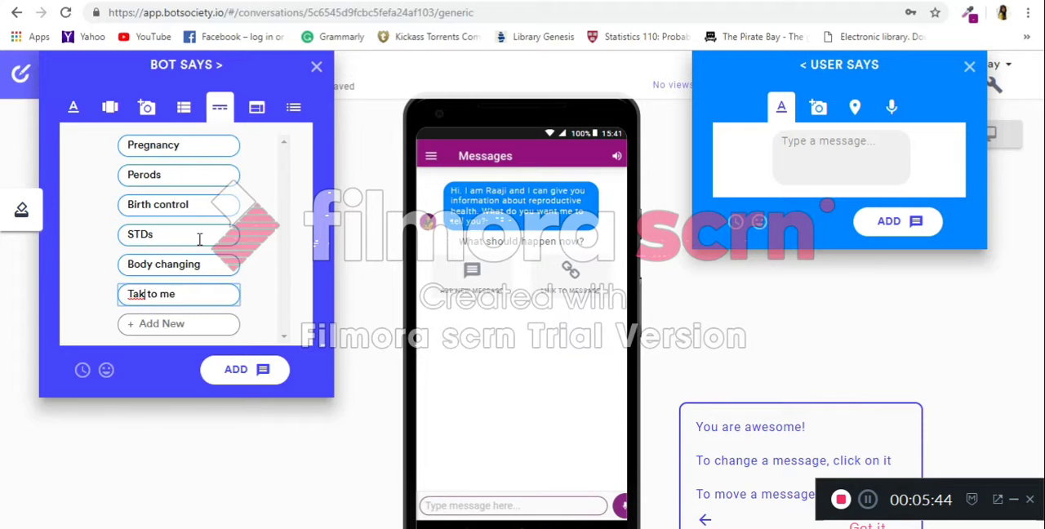
pyautogui.write('l')
# Add the quick-reply set to the conversation and choose Perods as the button the user will touch.
pyautogui.click(258, 369)
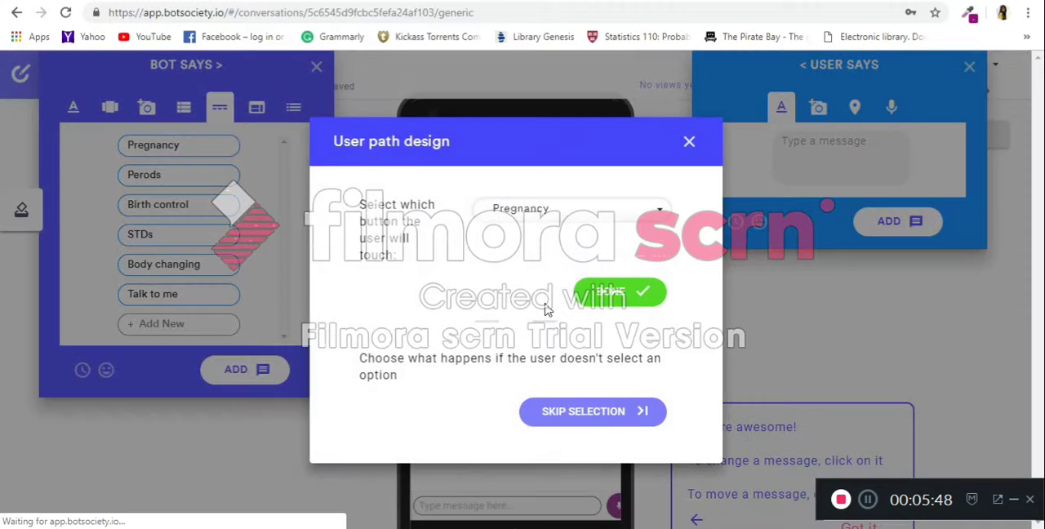
pyautogui.click(600, 211)
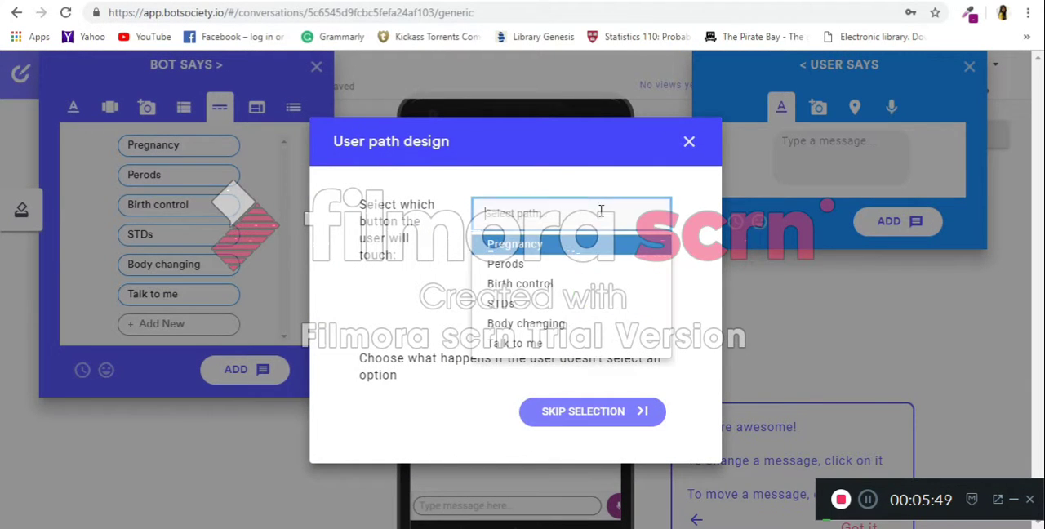
pyautogui.click(565, 273)
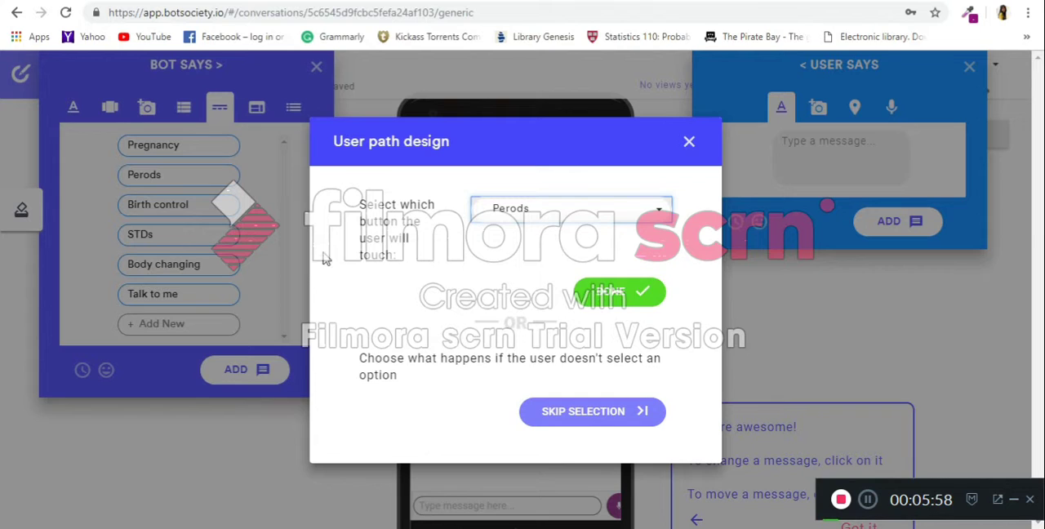
pyautogui.click(625, 294)
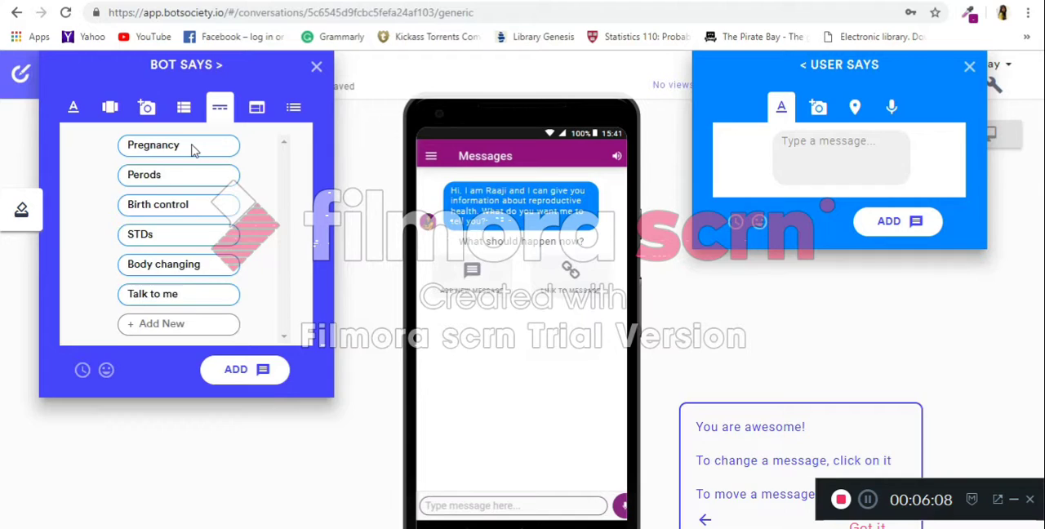
# Edit the quick-reply message to correct the second option's spelling to Periods and save it.
pyautogui.moveTo(441, 241)
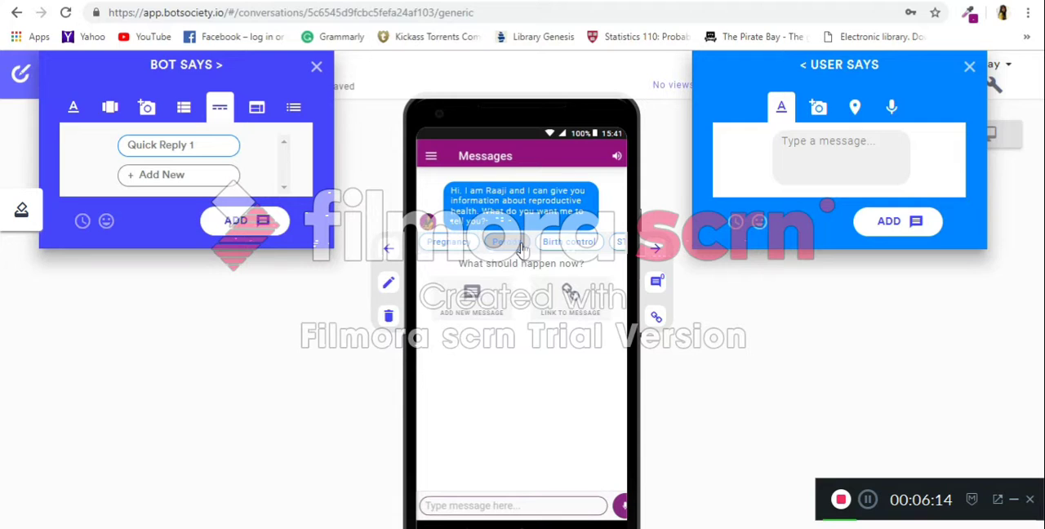
pyautogui.click(388, 286)
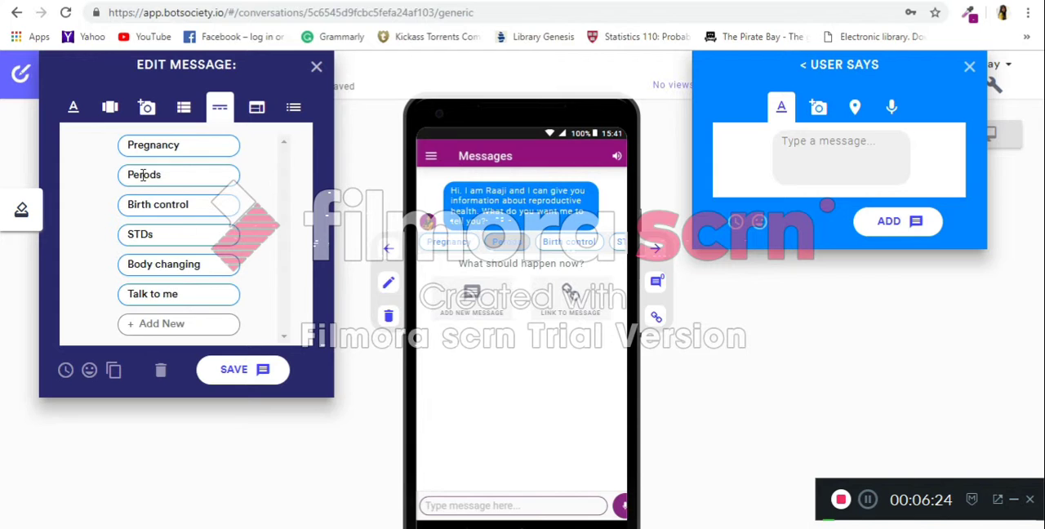
pyautogui.write('i')
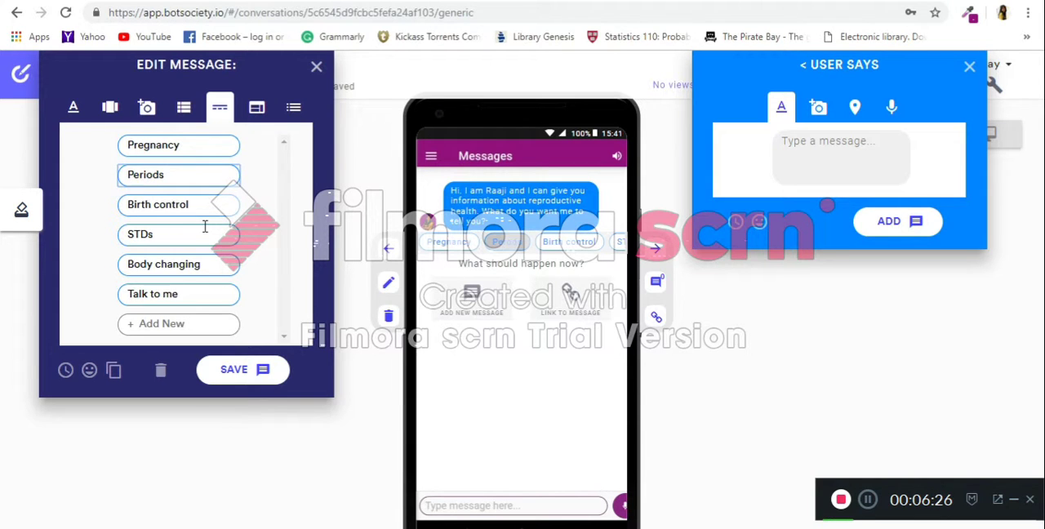
pyautogui.click(231, 371)
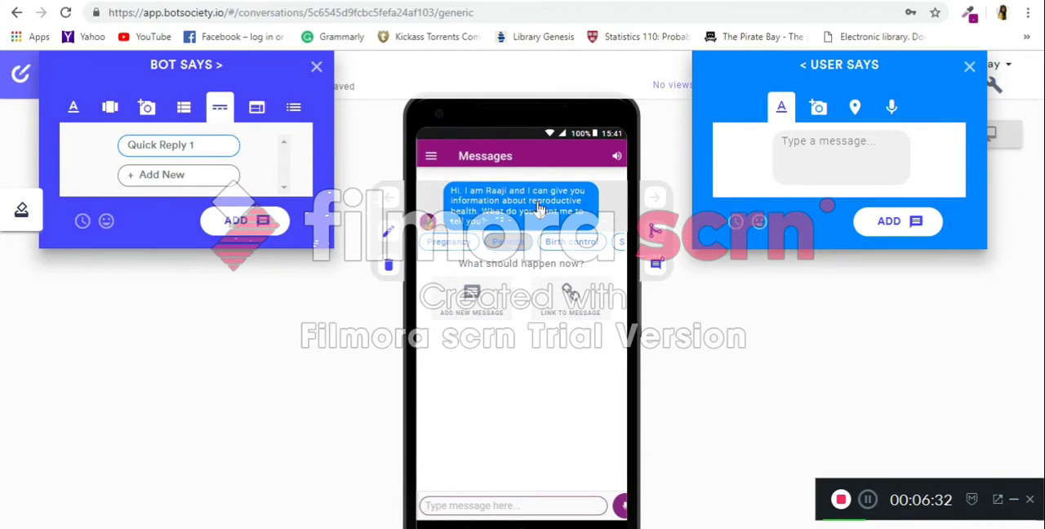
# Start a new bot text message and copy Raaji's "Periods are a totally normal part of growing up" reply from the Google Drawings flowchart.
pyautogui.click(390, 235)
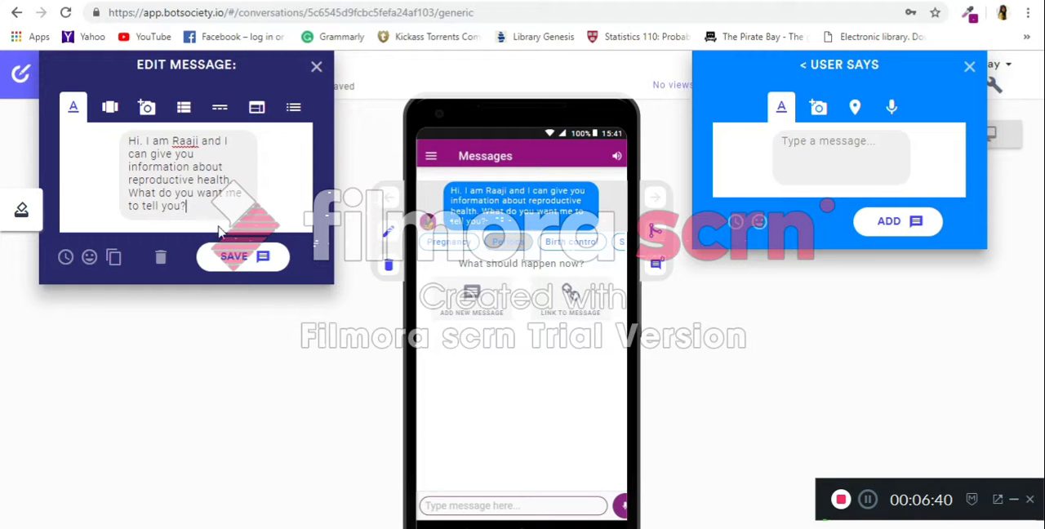
pyautogui.click(470, 304)
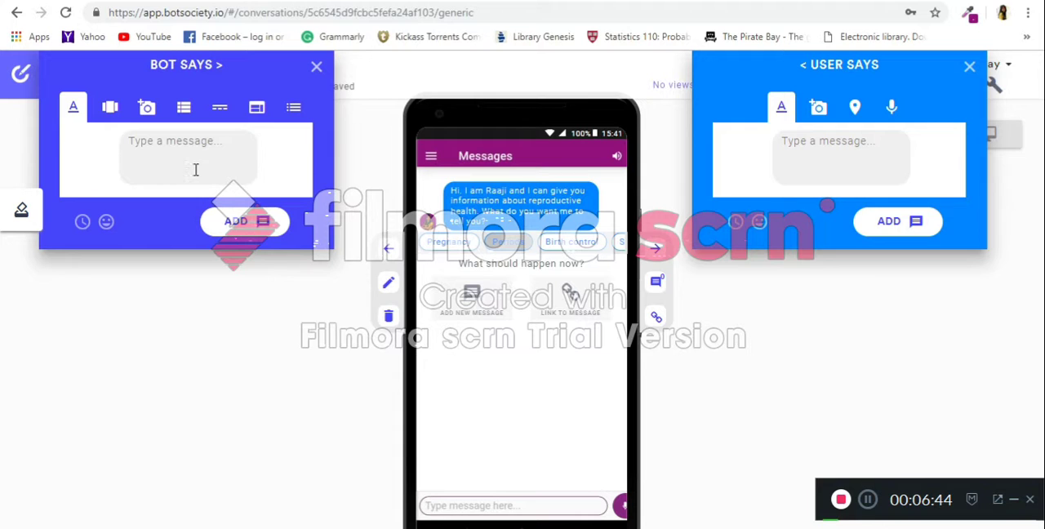
pyautogui.click(194, 2)
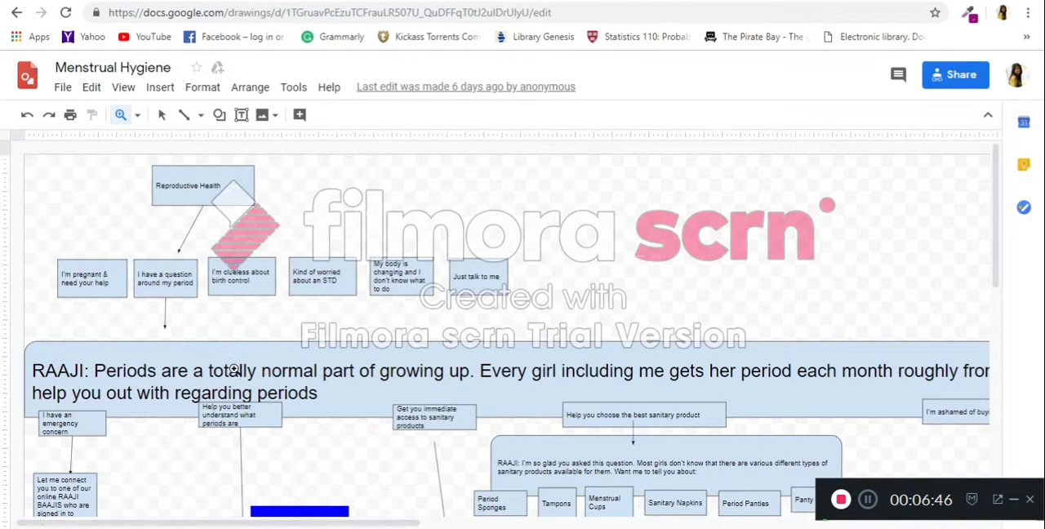
pyautogui.click(162, 115)
pyautogui.moveTo(321, 400); pyautogui.dragTo(328, 401)
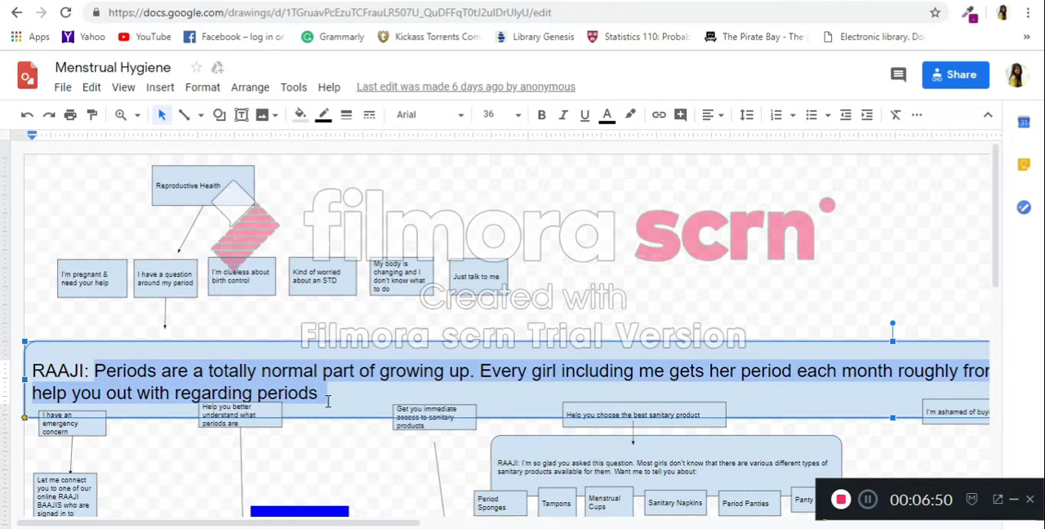
# Paste the copied periods reply as a bot message in Botsociety, remove its trailing blank line and add it to the conversation.
pyautogui.click(298, 2)
pyautogui.click(214, 149)
pyautogui.write("Periods are a totally normal part of growing up. Every girl including me gets her period each month roughly from the age of 11 until she reaches menopause. Don't worry at all!. Let me show you what I can help you out with regarding periods")
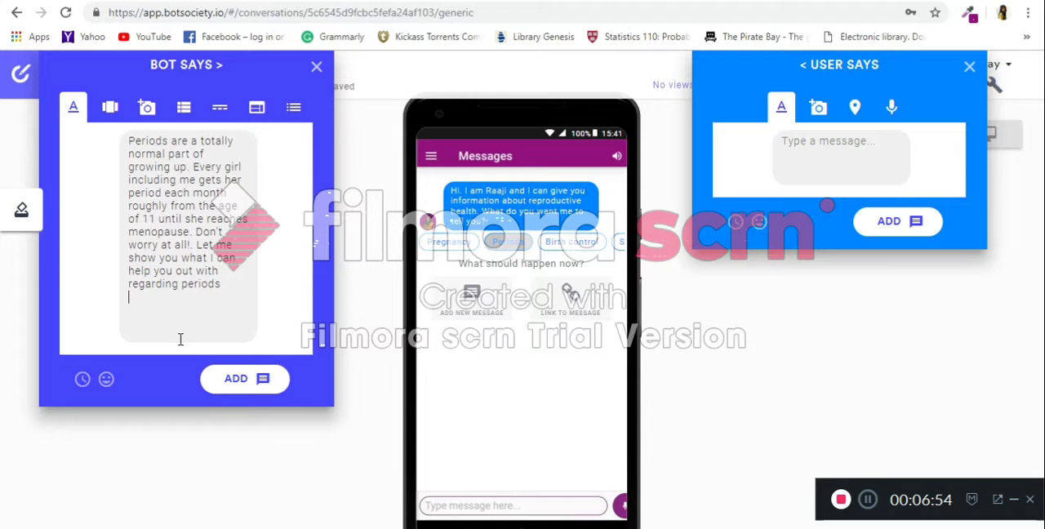
pyautogui.click(232, 347)
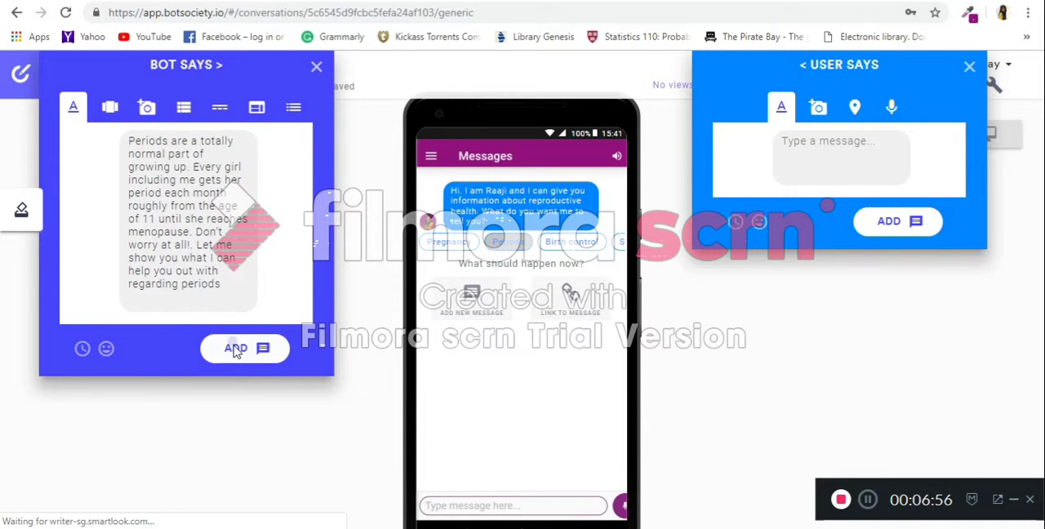
pyautogui.moveTo(490, 286)
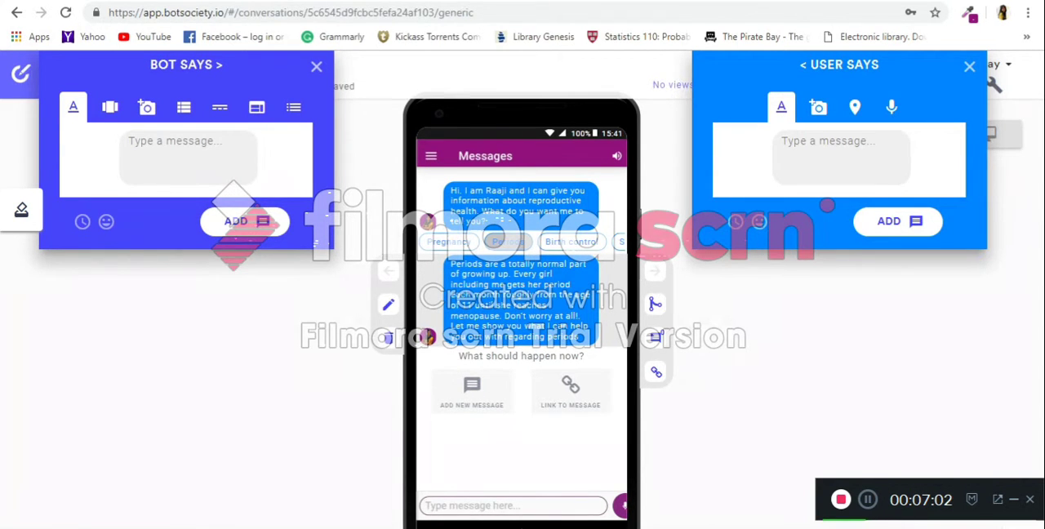
# Check the options below the periods reply in the Google Drawings flowchart and enter Emergency as the first quick reply in Botsociety.
pyautogui.click(66, 1)
pyautogui.scroll(-4, 97, 400)
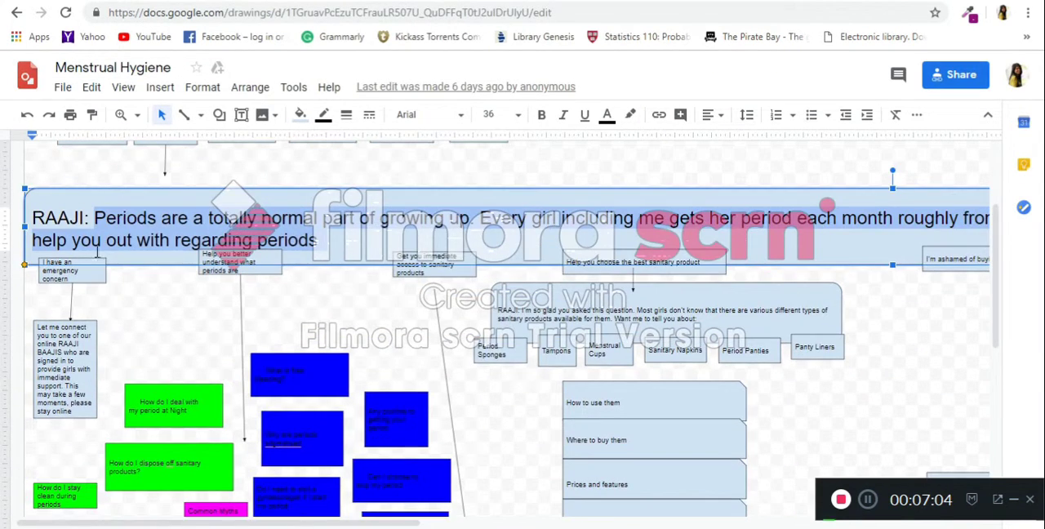
pyautogui.click(86, 261)
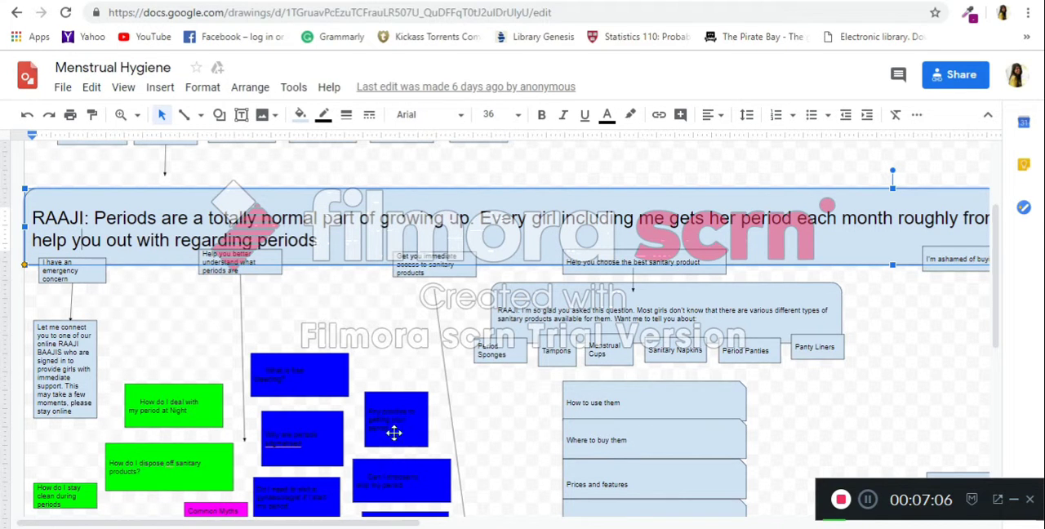
pyautogui.click(67, 275)
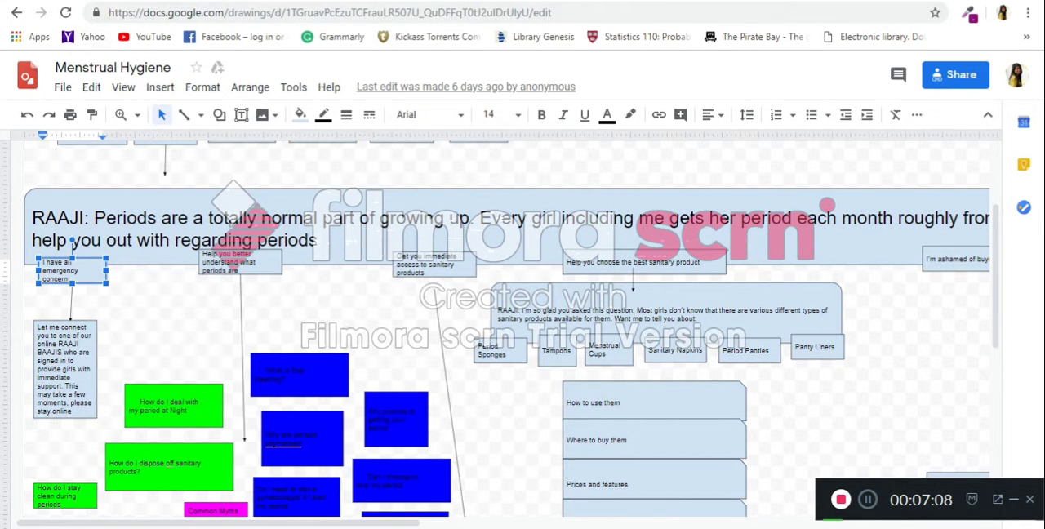
pyautogui.hotkey('alt', 'Tab')
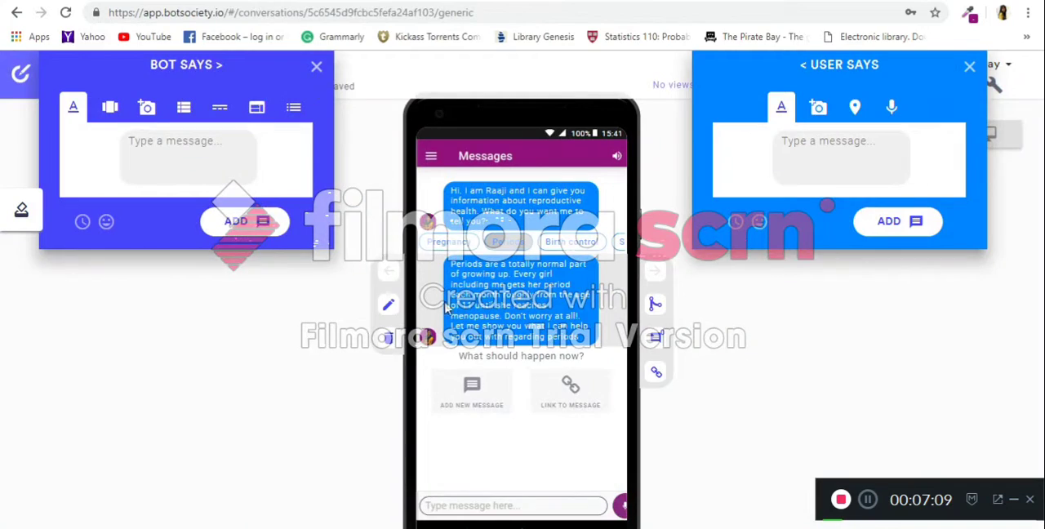
pyautogui.click(218, 107)
pyautogui.click(203, 144)
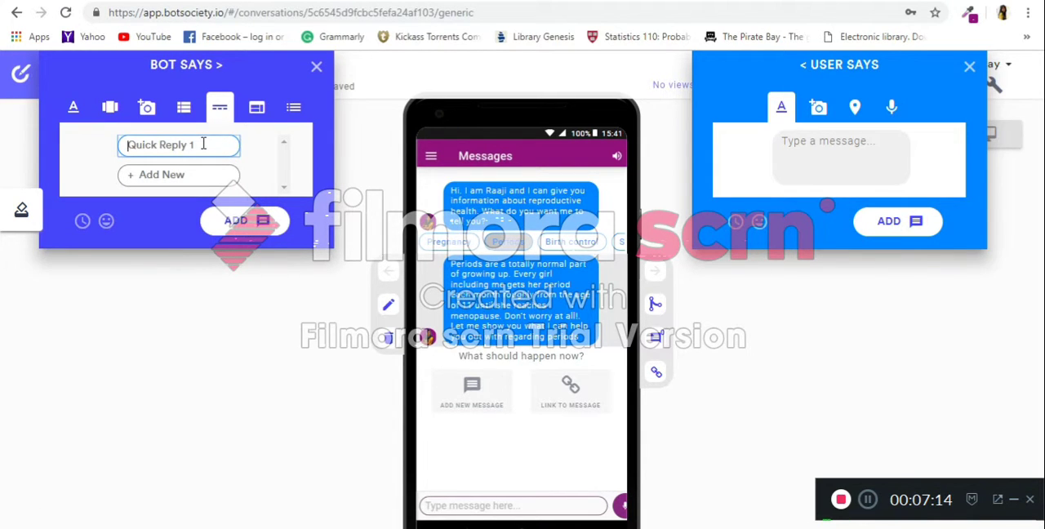
pyautogui.write('Emergency')
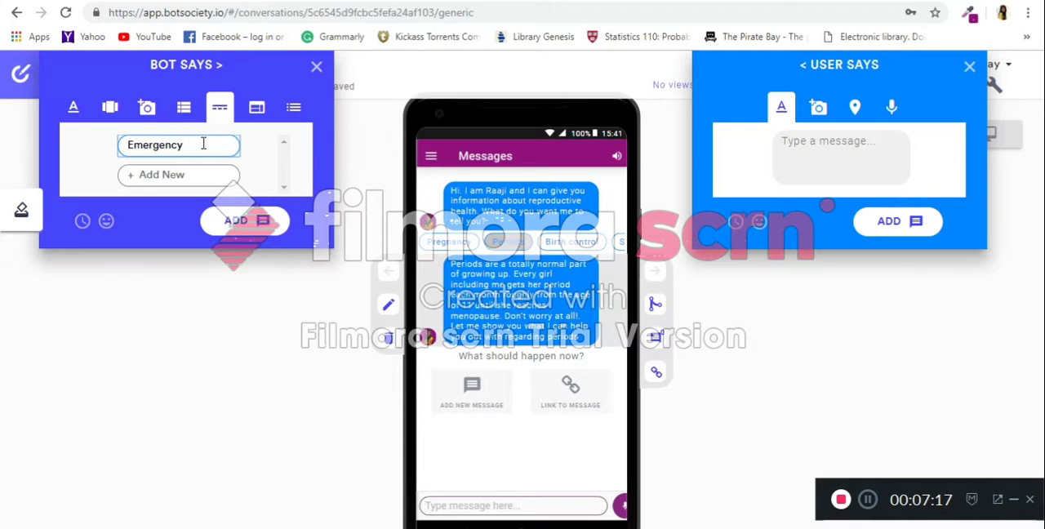
# Enter More info and Sanitary Products as the second and third quick replies.
pyautogui.press('Return')
pyautogui.write('More info')
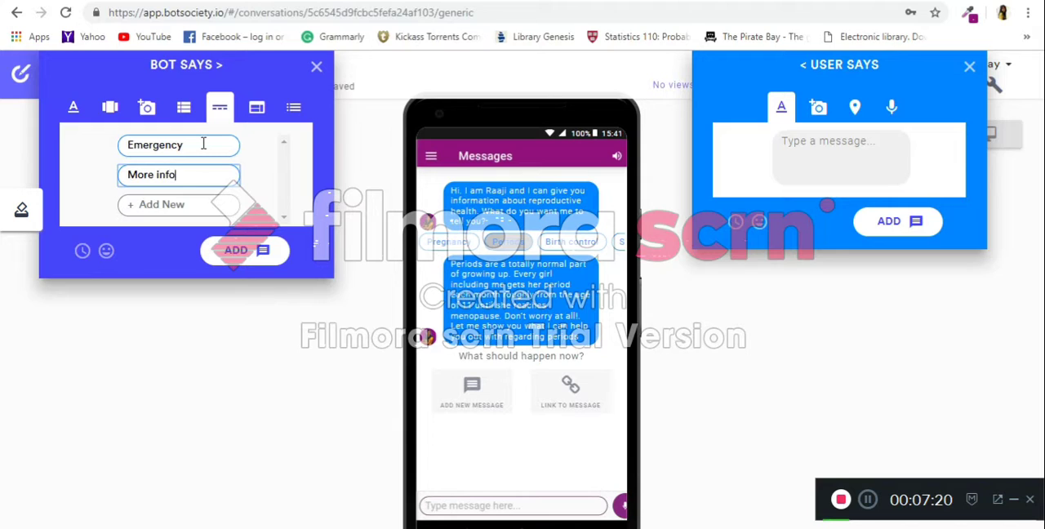
pyautogui.press('Return')
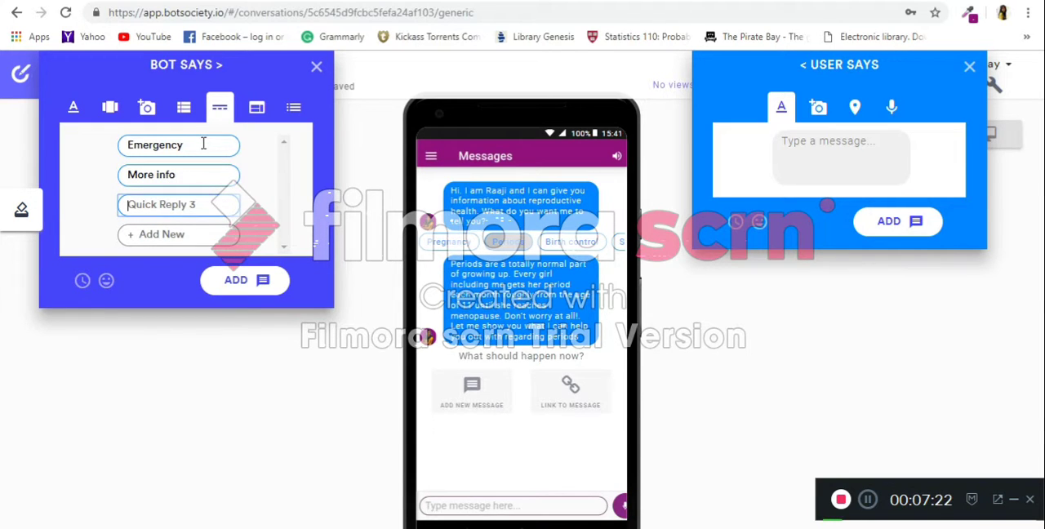
pyautogui.write('Snaitary Produc')
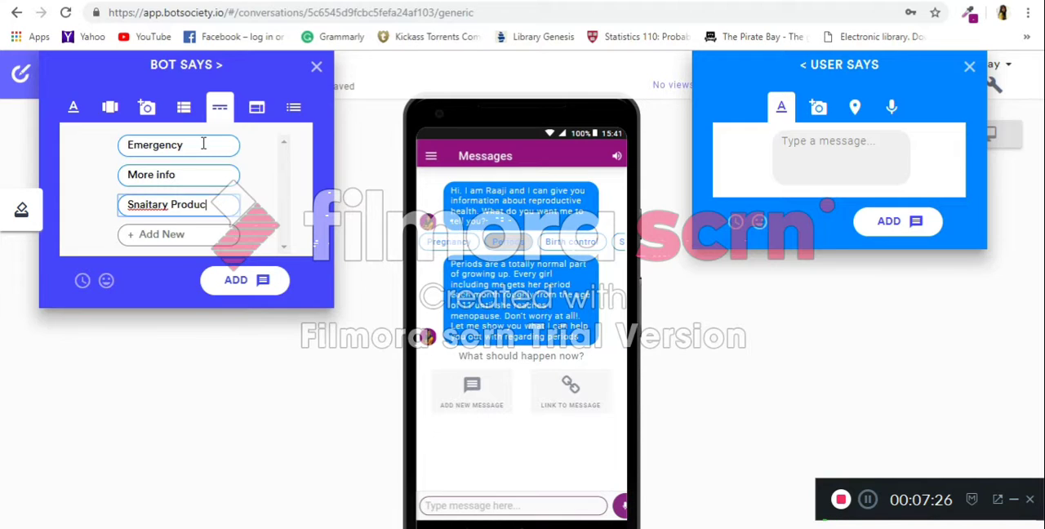
pyautogui.press('Left')
pyautogui.press('Left')
pyautogui.press('Left')
pyautogui.press('BackSpace')
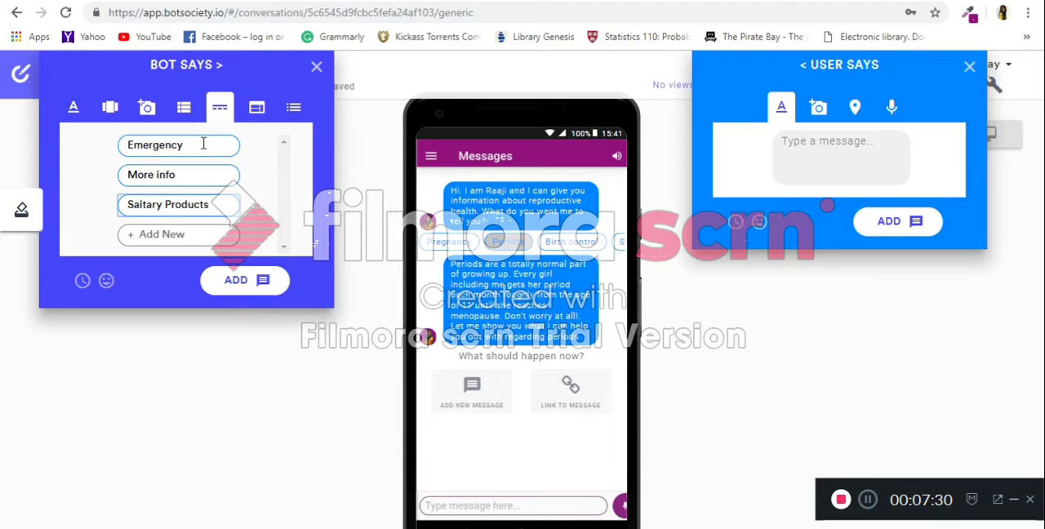
pyautogui.write('n')
# Enter Period tracking and Period Problems as the fourth and fifth quick replies.
pyautogui.press('Return')
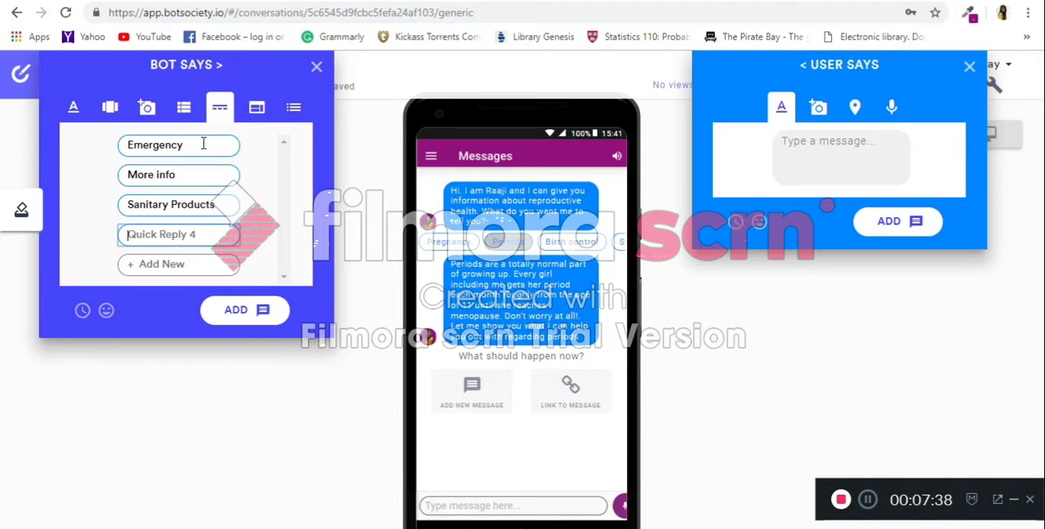
pyautogui.write('Period')
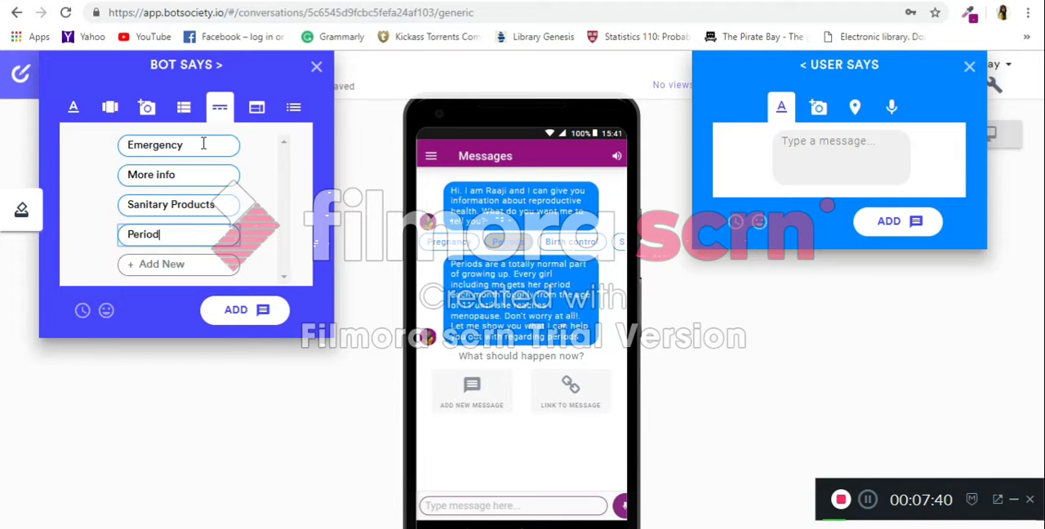
pyautogui.write(' tracking')
pyautogui.press('Return')
pyautogui.write('Pre')
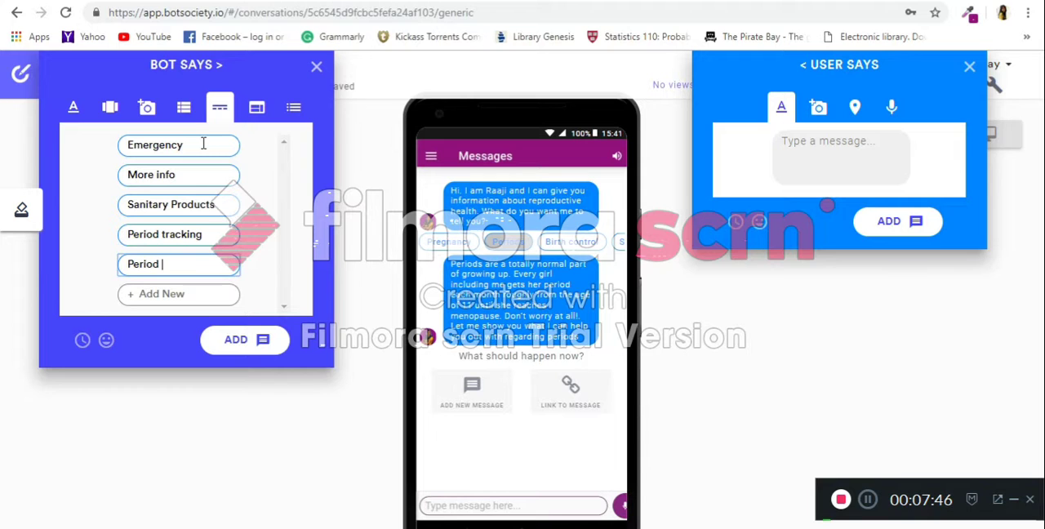
pyautogui.write('iod Problems')
# Add the quick-reply set to the conversation and choose Sanitary Products as the button the user will touch.
pyautogui.click(257, 339)
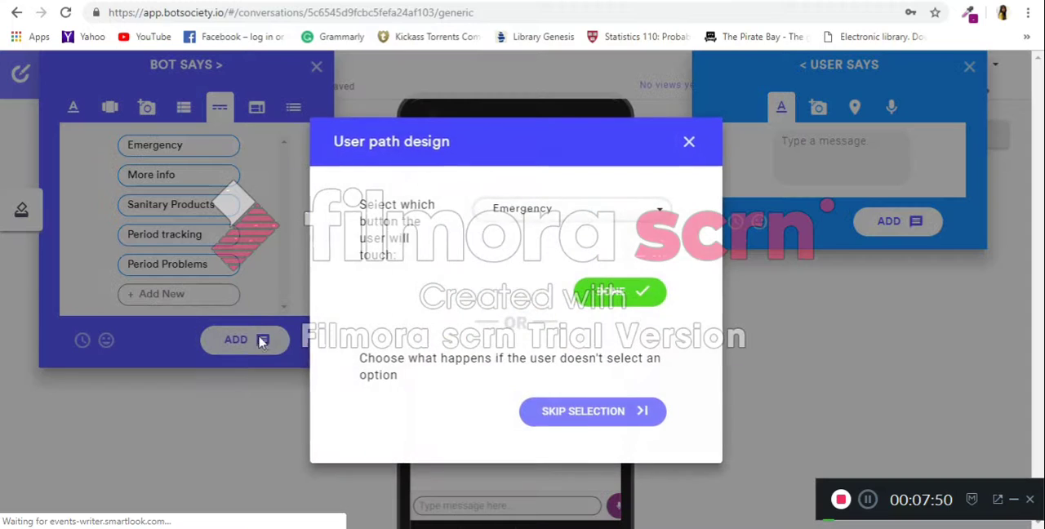
pyautogui.click(584, 212)
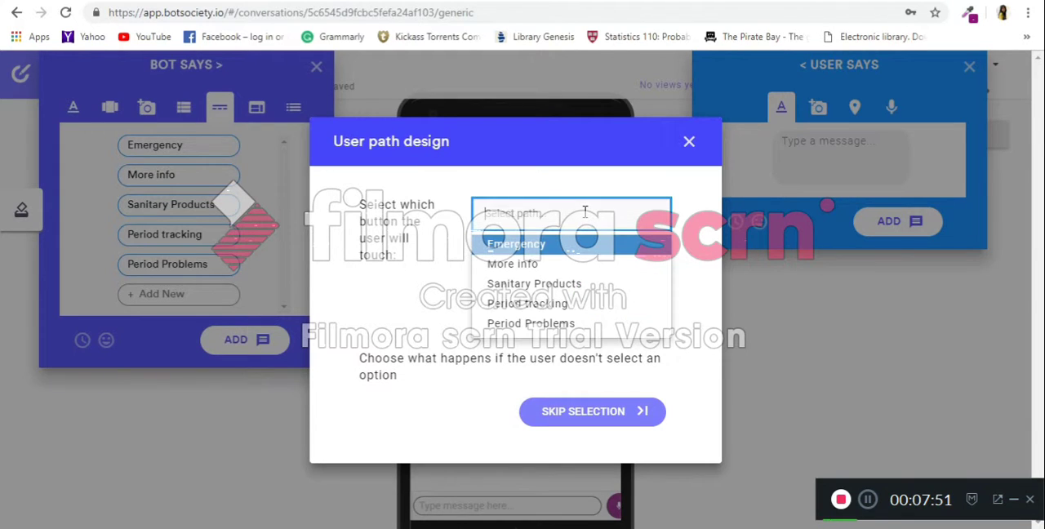
pyautogui.click(605, 285)
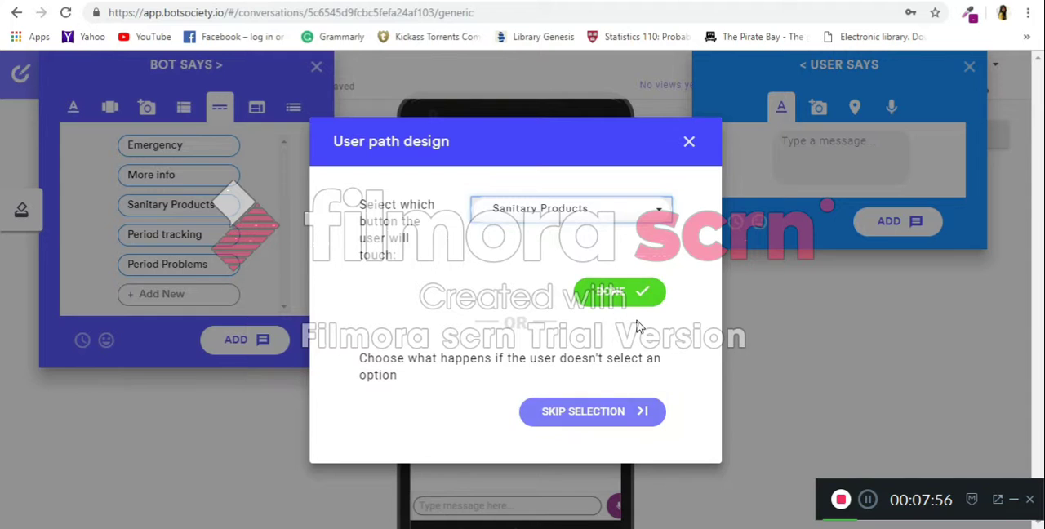
pyautogui.click(636, 298)
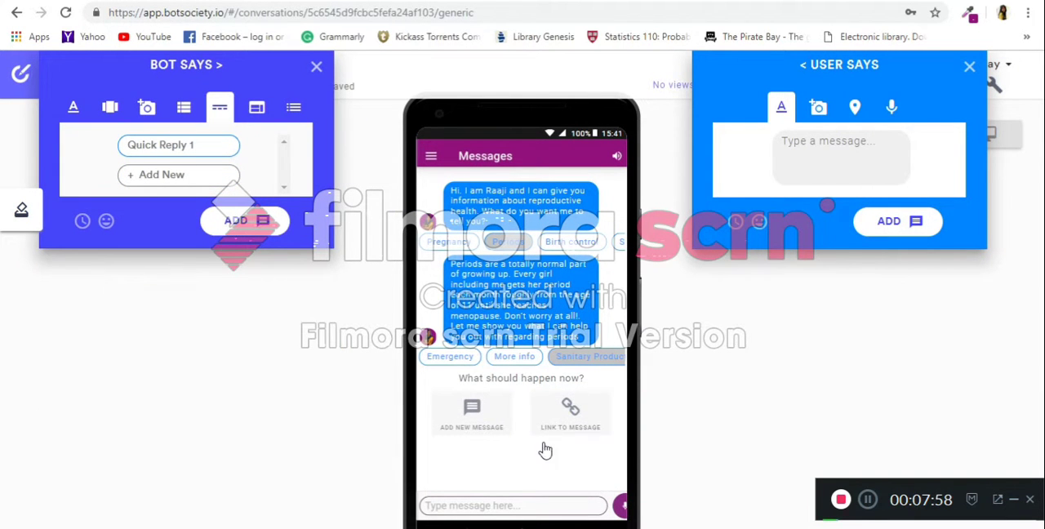
pyautogui.moveTo(597, 368)
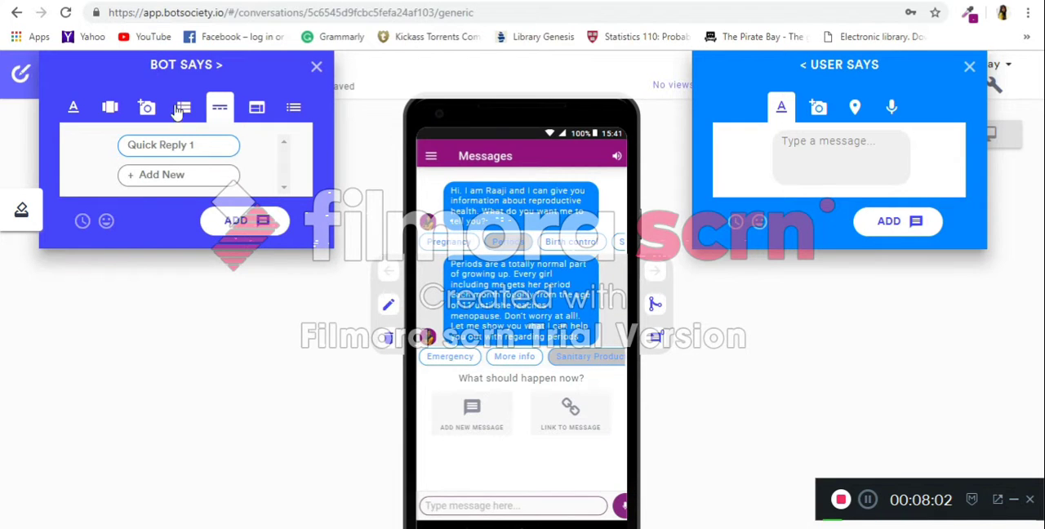
pyautogui.click(184, 144)
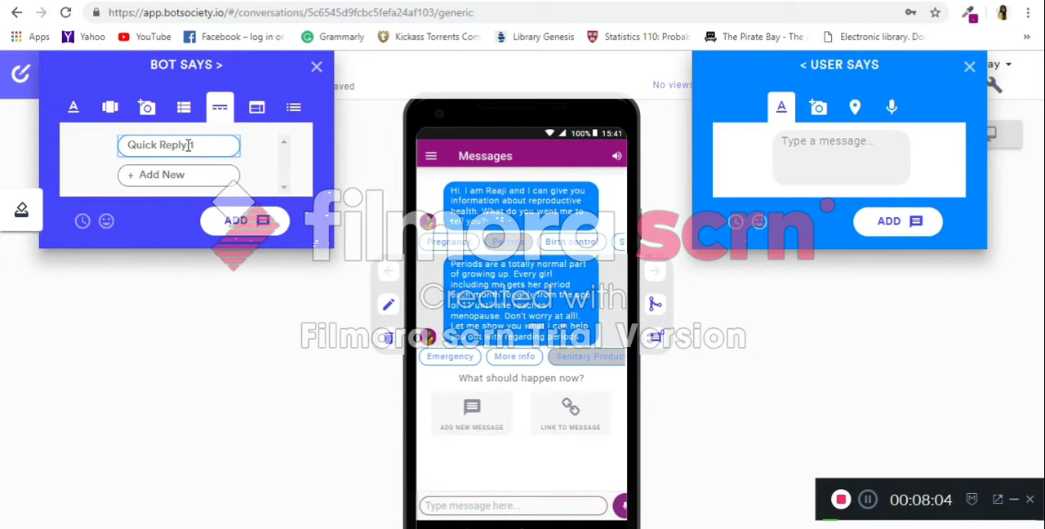
pyautogui.write('Snaitary')
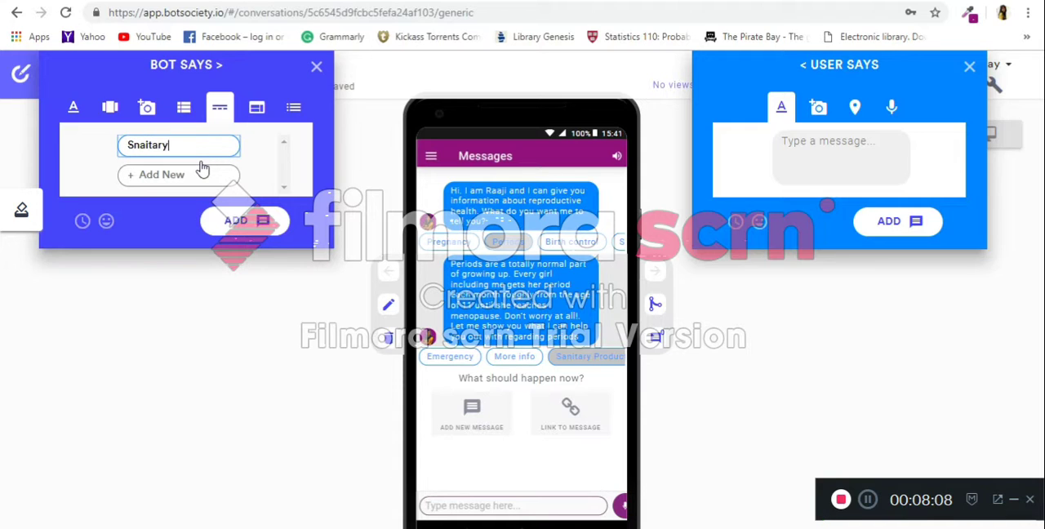
pyautogui.press('BackSpace')
pyautogui.press('BackSpace')
pyautogui.press('BackSpace')
pyautogui.press('BackSpace')
pyautogui.press('BackSpace')
pyautogui.press('BackSpace')
pyautogui.press('BackSpace')
pyautogui.press('BackSpace')
# Add a bot text message reading "Sanitary products are this this... What product do you want to use?" to the conversation.
pyautogui.click(92, 119)
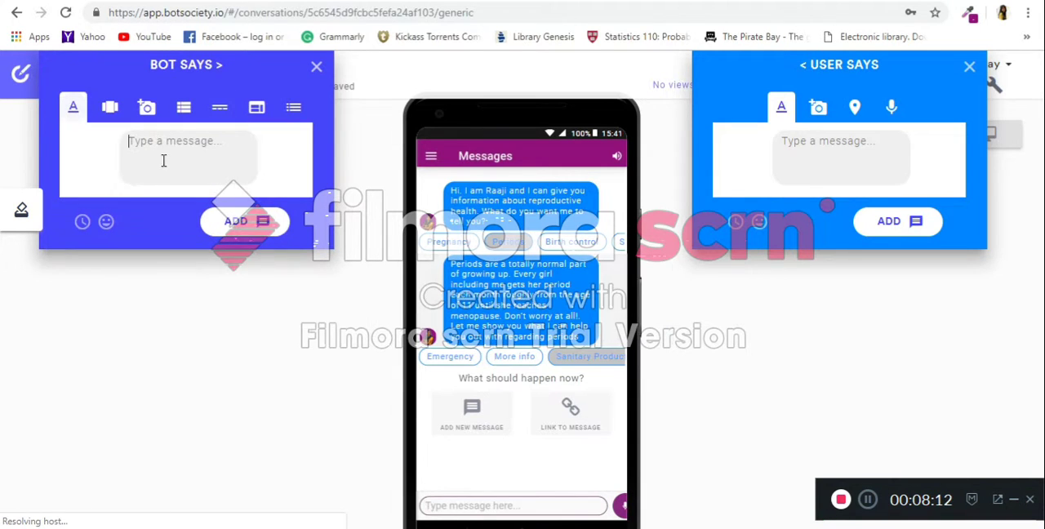
pyautogui.write('Sanitary pro')
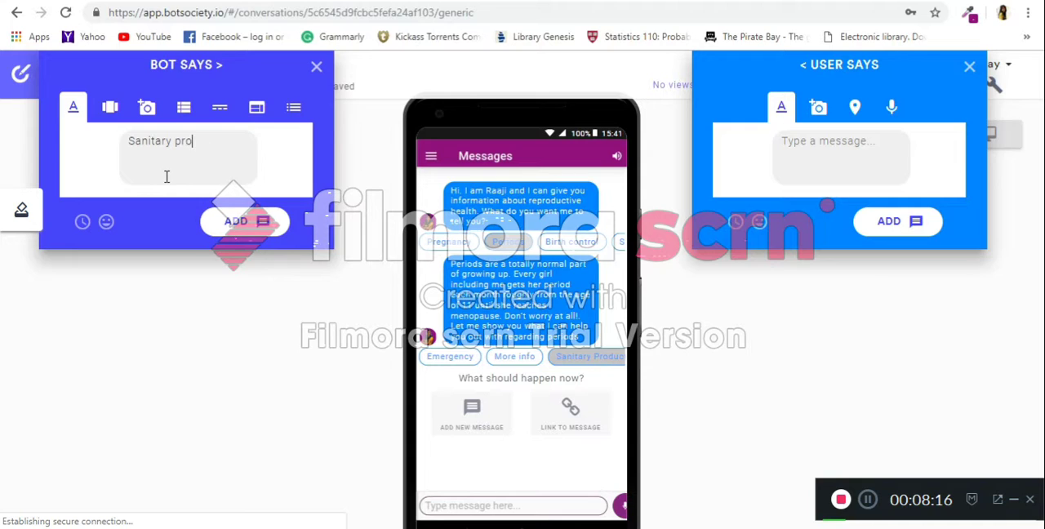
pyautogui.write('ducts are this this.')
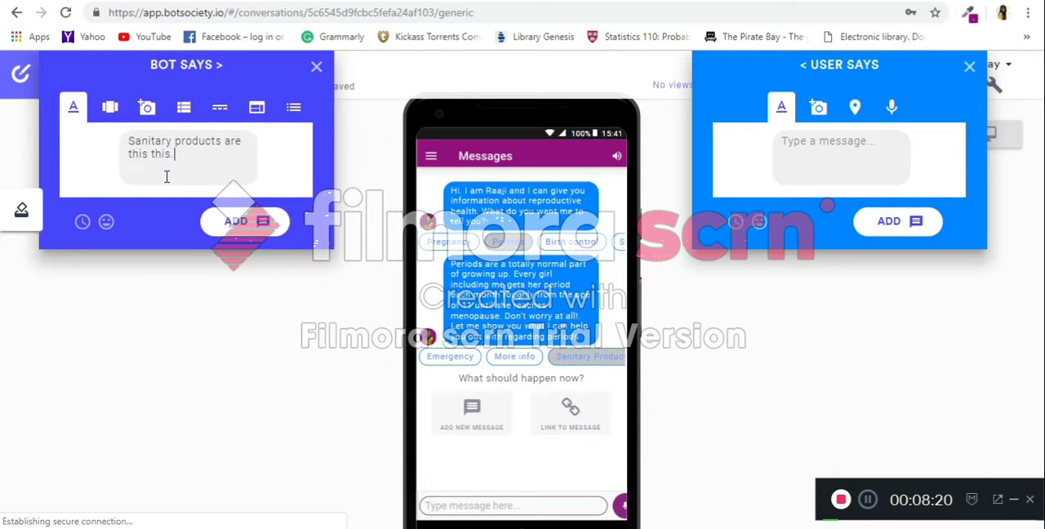
pyautogui.write('.. ')
pyautogui.write('What prod')
pyautogui.write('y')
pyautogui.write('uct do ')
pyautogui.write('you')
pyautogui.write(' want t')
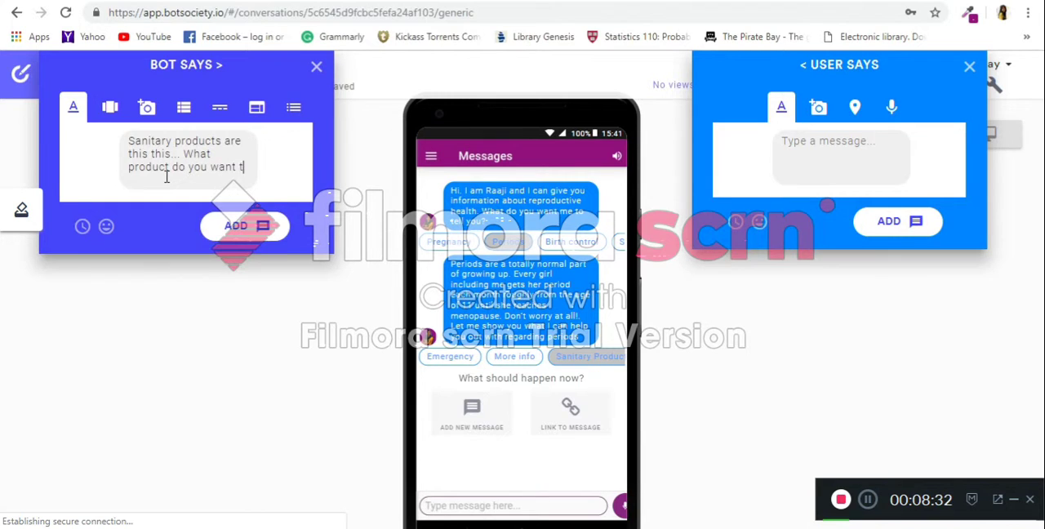
pyautogui.write('o use?')
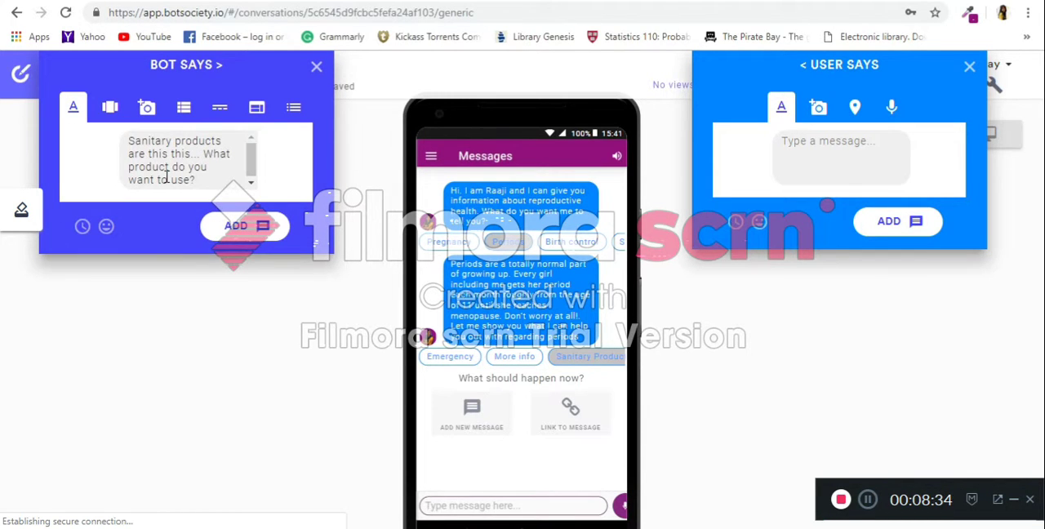
pyautogui.press('Return')
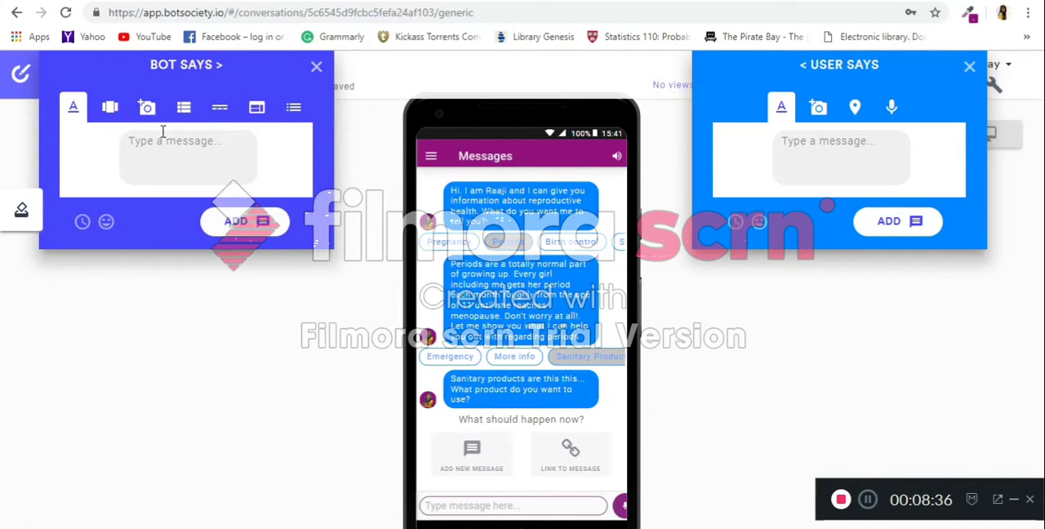
# Start a new quick-reply set with Pads and Tampons as the first two options, and open a third entry.
pyautogui.click(220, 107)
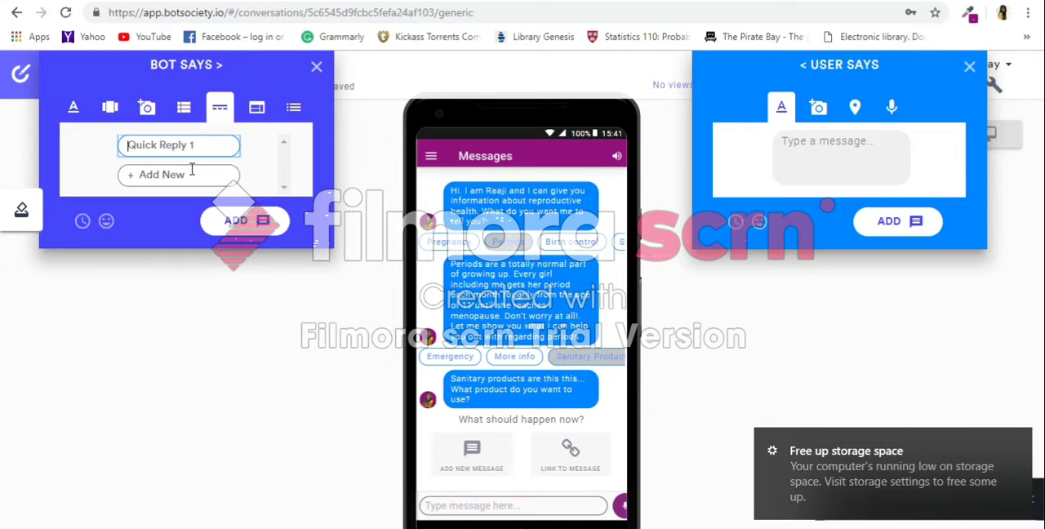
pyautogui.write('Pads')
pyautogui.click(191, 172)
pyautogui.write('Tampons')
pyautogui.press('Return')
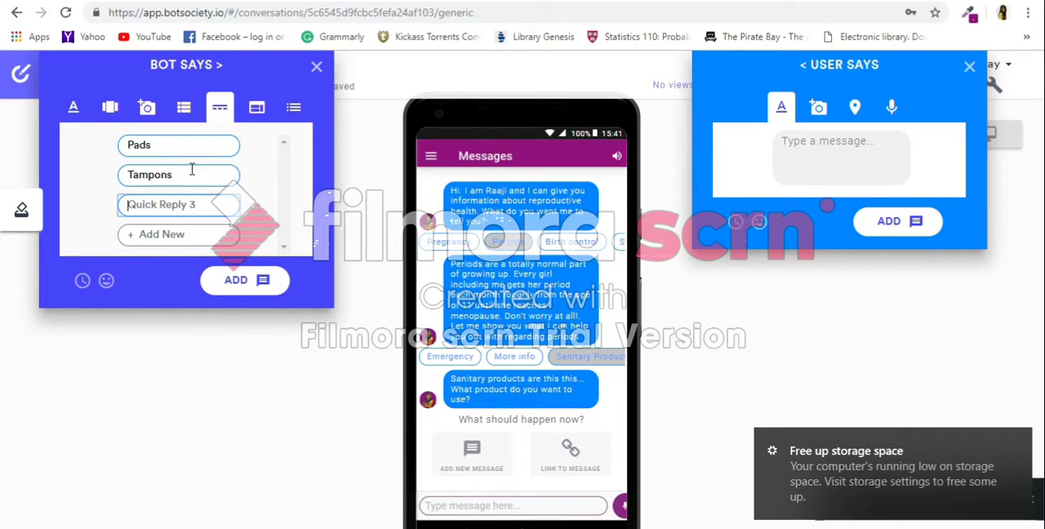
# Enter Menstrual cups and Period panties as the third and fourth quick replies.
pyautogui.write('Men')
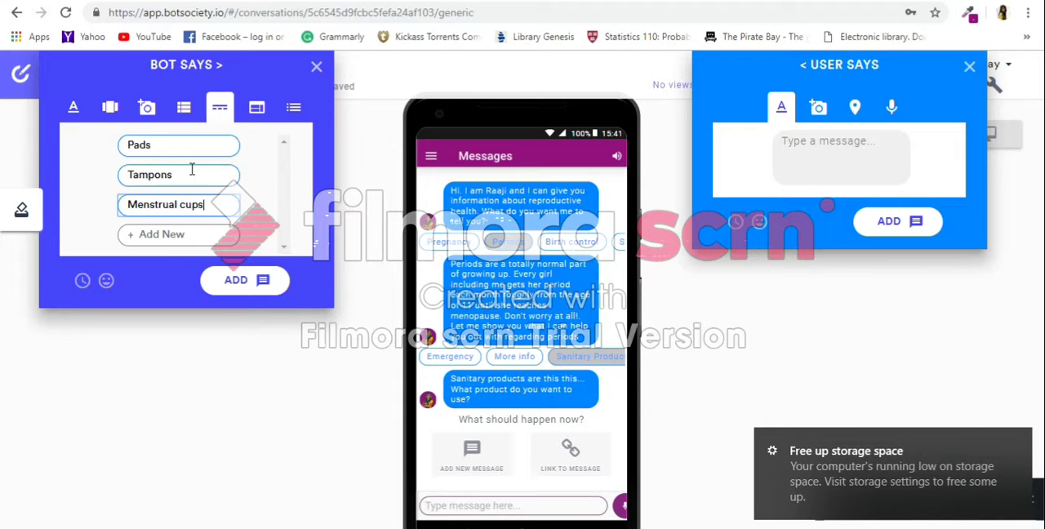
pyautogui.write('strual cups')
pyautogui.press('Return')
pyautogui.write('Period panties')
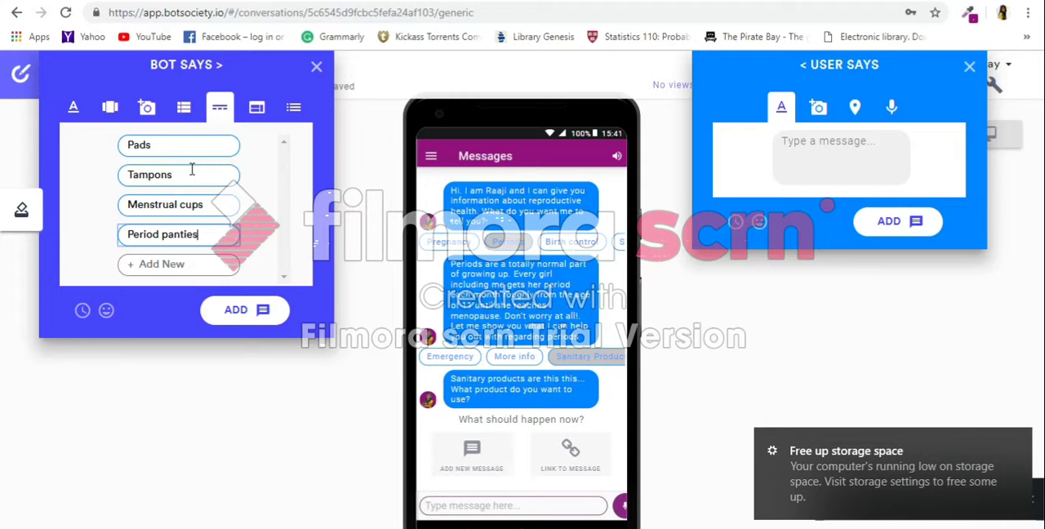
# Add the sanitary product quick replies to the conversation and choose Pads as the button the user will touch.
pyautogui.click(246, 314)
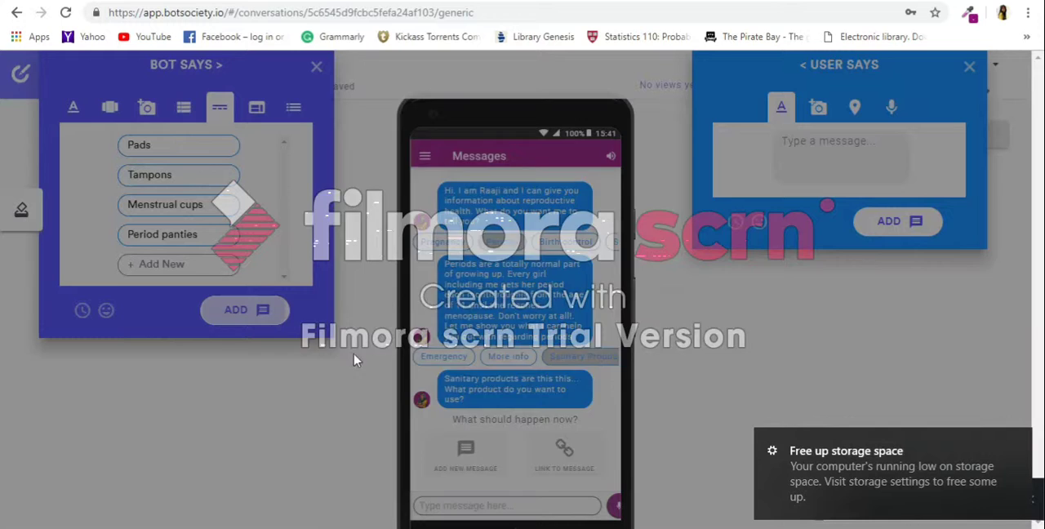
pyautogui.click(531, 208)
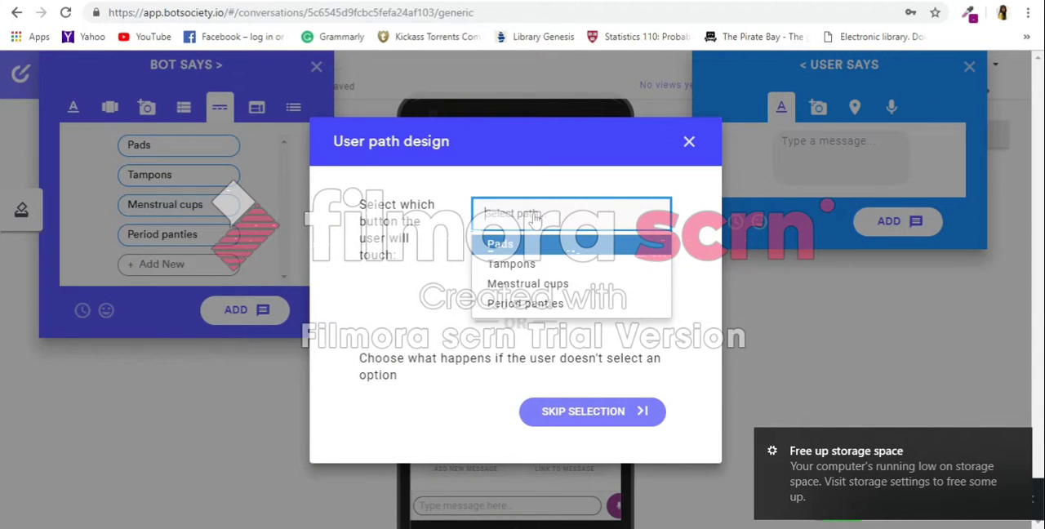
pyautogui.click(621, 241)
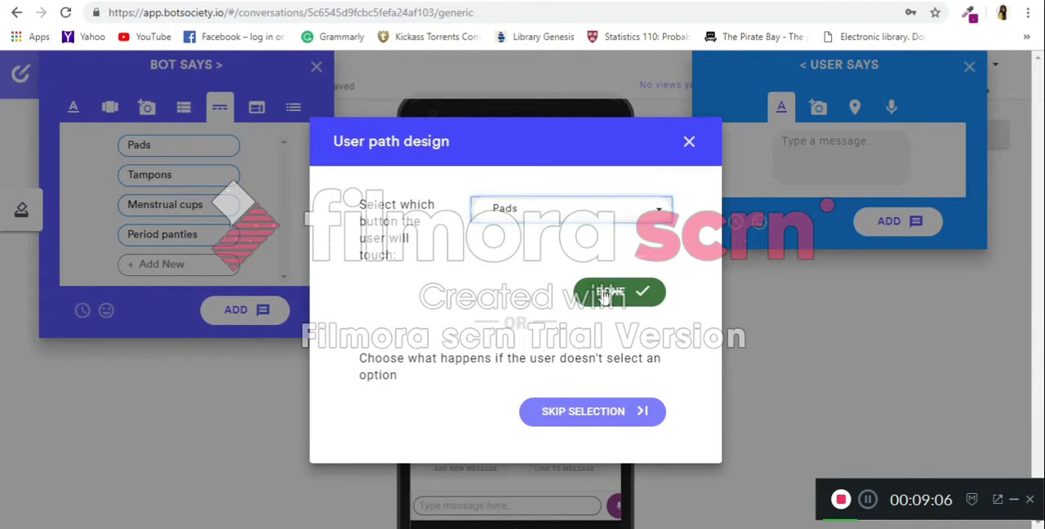
pyautogui.click(606, 294)
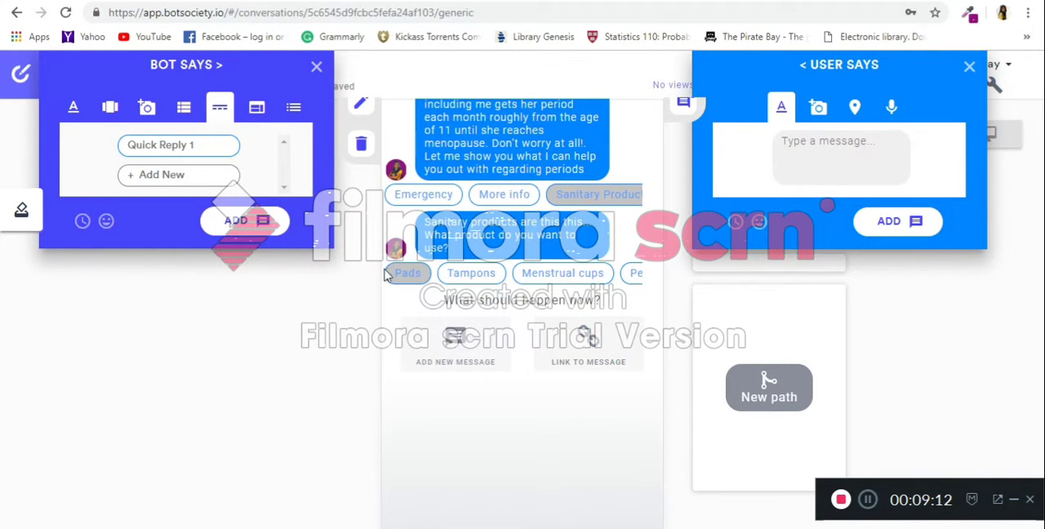
# Add a bot text message reading "Pads are .... and it looks like this." to the Pads path.
pyautogui.click(73, 107)
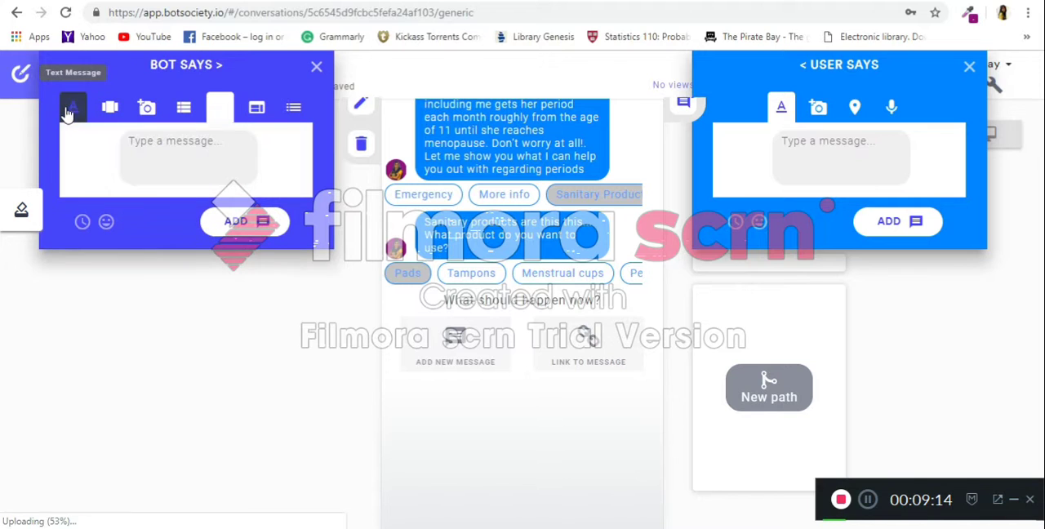
pyautogui.click(189, 151)
pyautogui.write('Pads ')
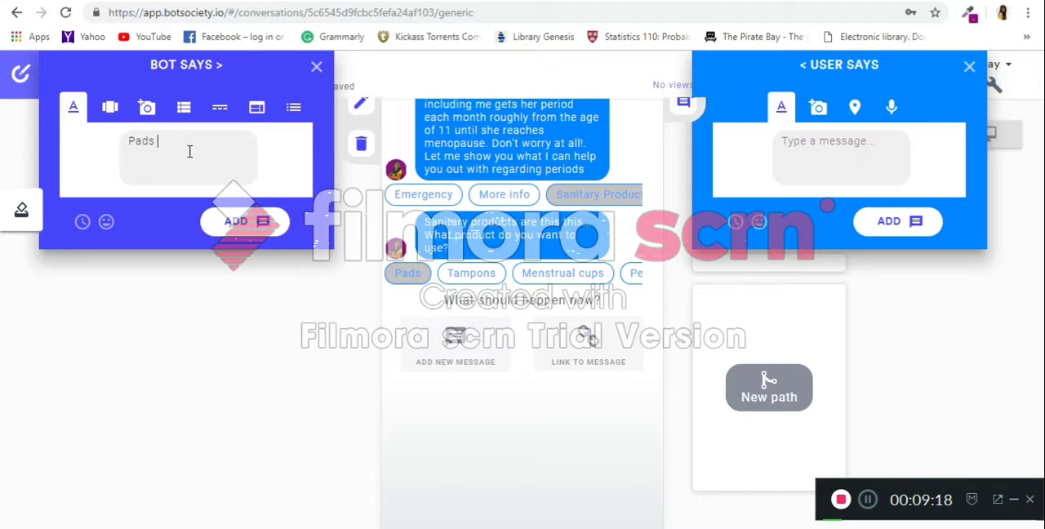
pyautogui.write('are .... ')
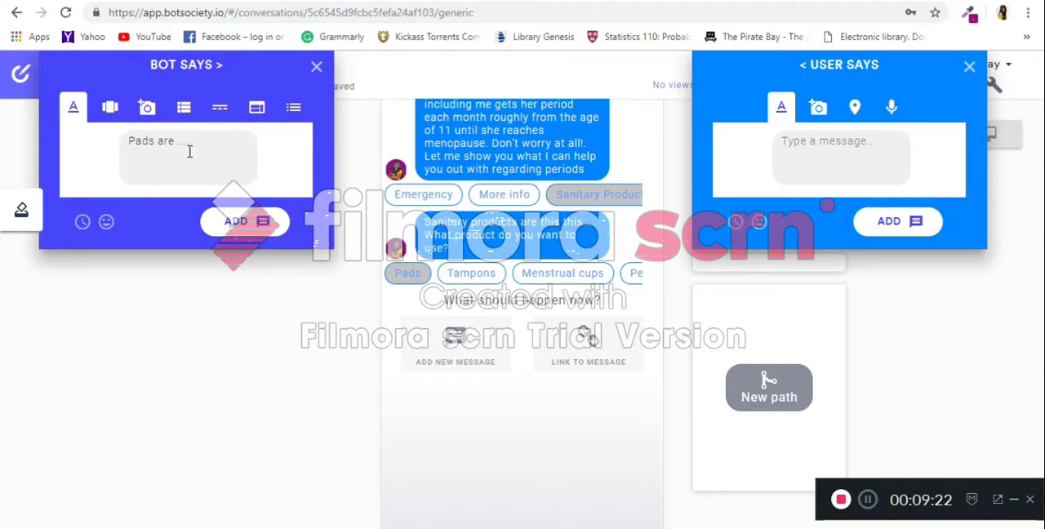
pyautogui.write('and it looks like ')
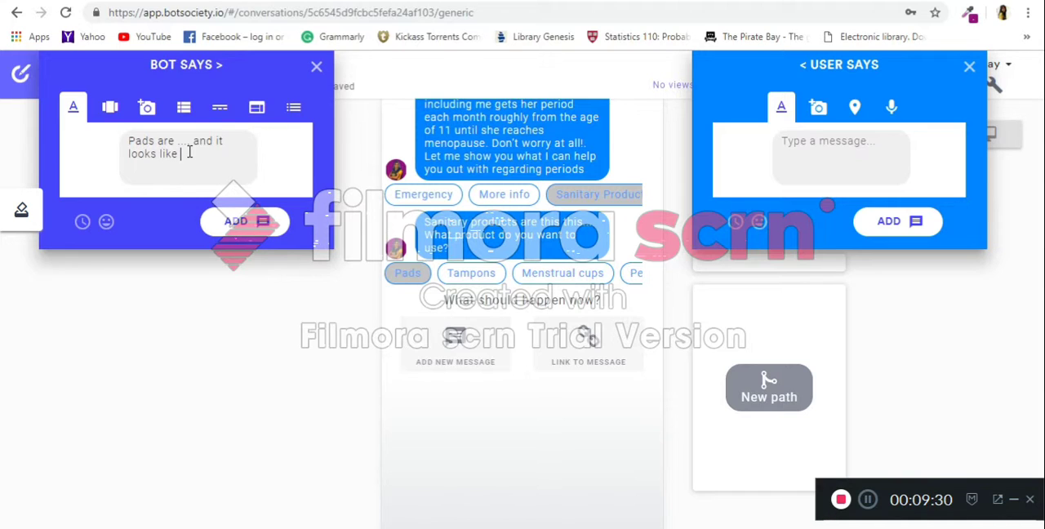
pyautogui.write('this.')
pyautogui.click(233, 224)
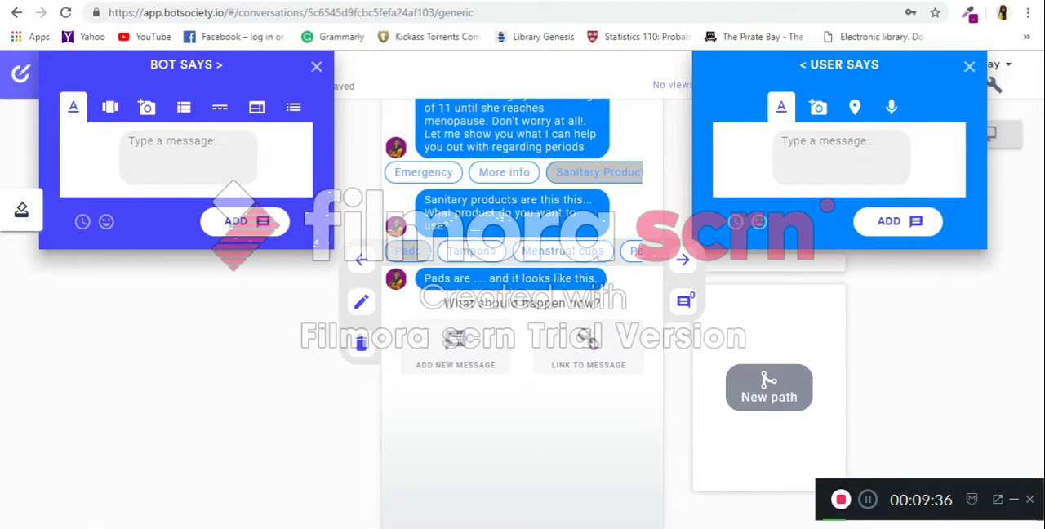
# Add a bot image message without text, using the sanitary pad picture from the raaji folder on the Desktop.
pyautogui.click(152, 115)
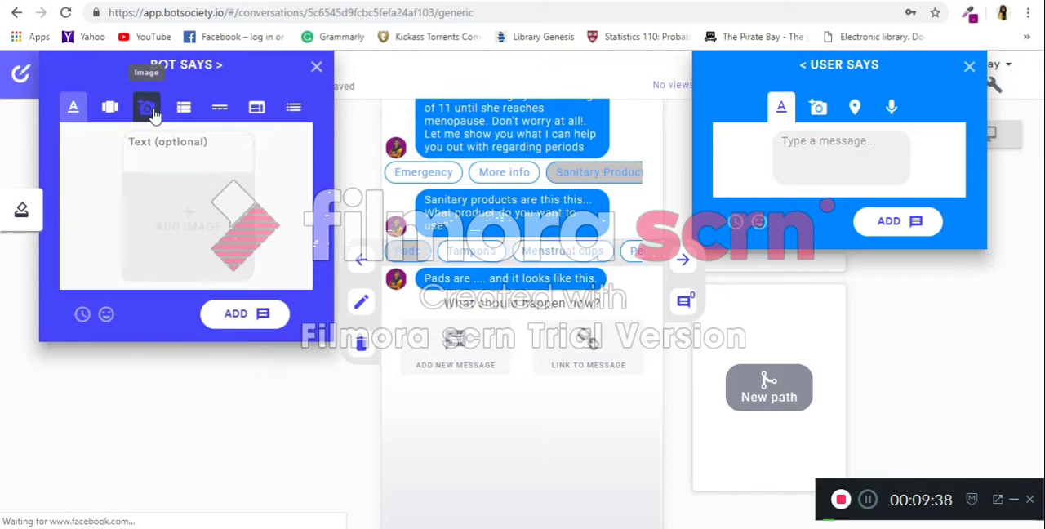
pyautogui.click(255, 313)
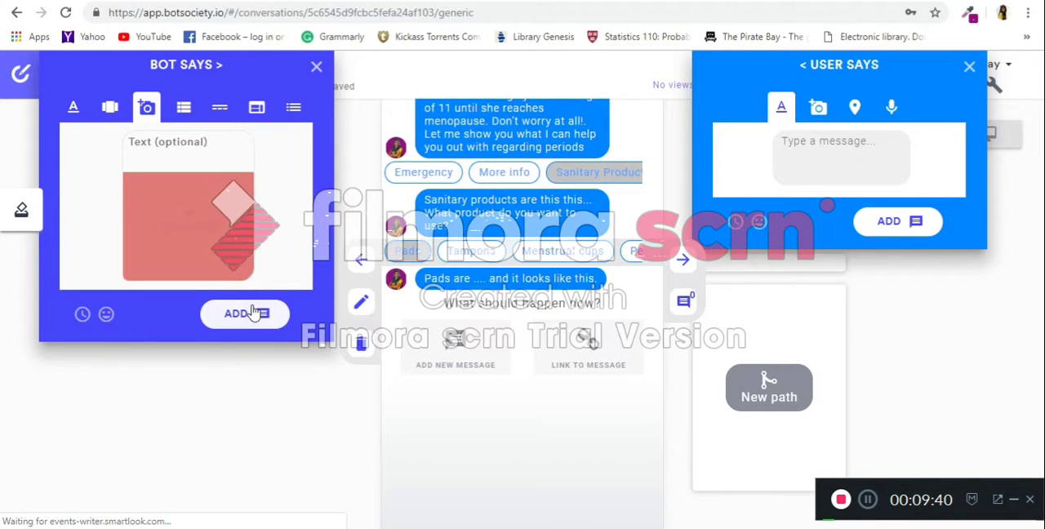
pyautogui.click(216, 239)
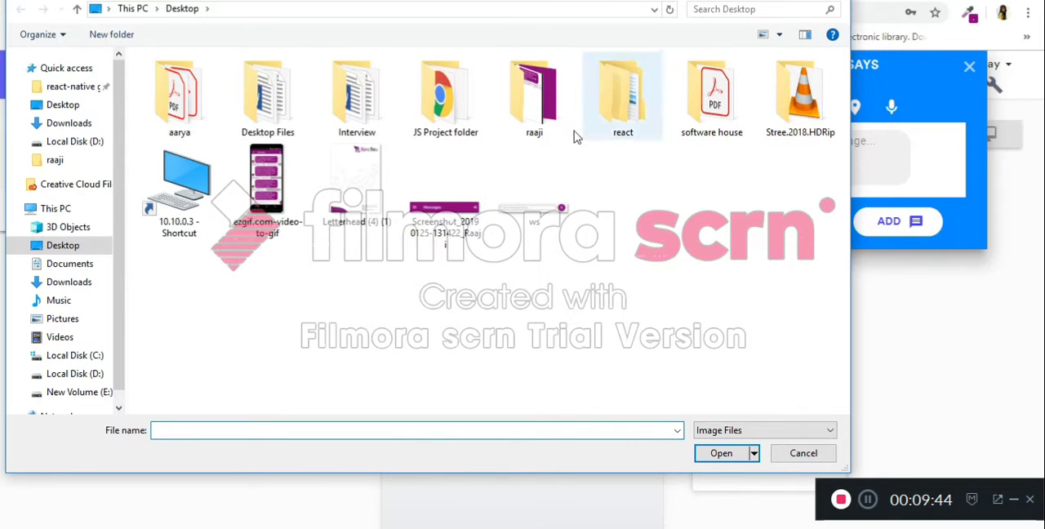
pyautogui.doubleClick(535, 96)
pyautogui.doubleClick(439, 205)
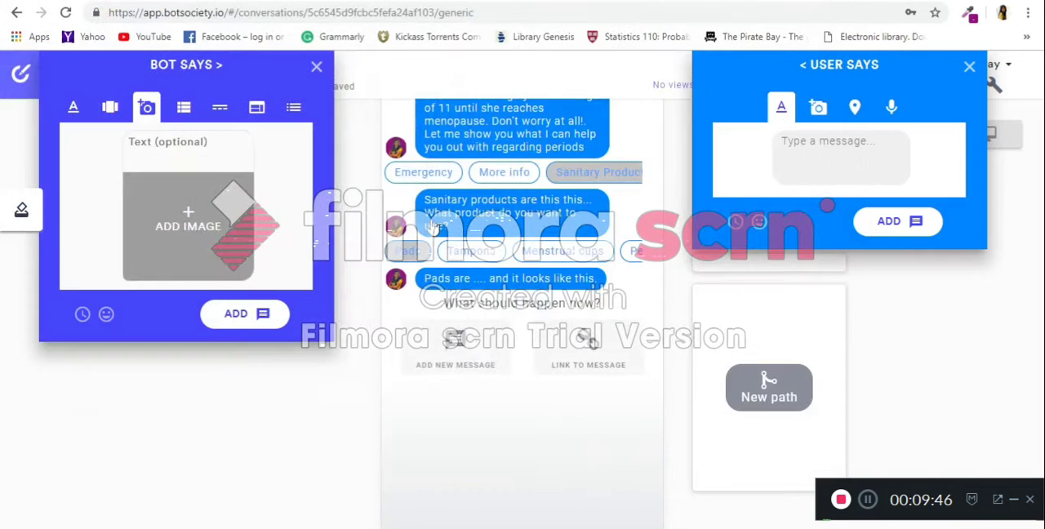
pyautogui.click(251, 319)
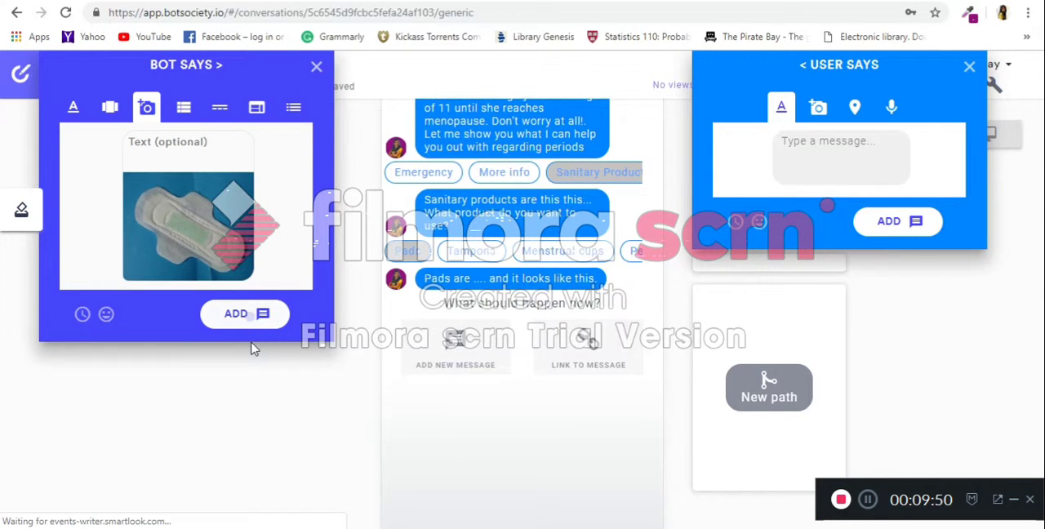
pyautogui.moveTo(527, 407); pyautogui.dragTo(479, 422)
pyautogui.moveTo(474, 347); pyautogui.dragTo(486, 216)
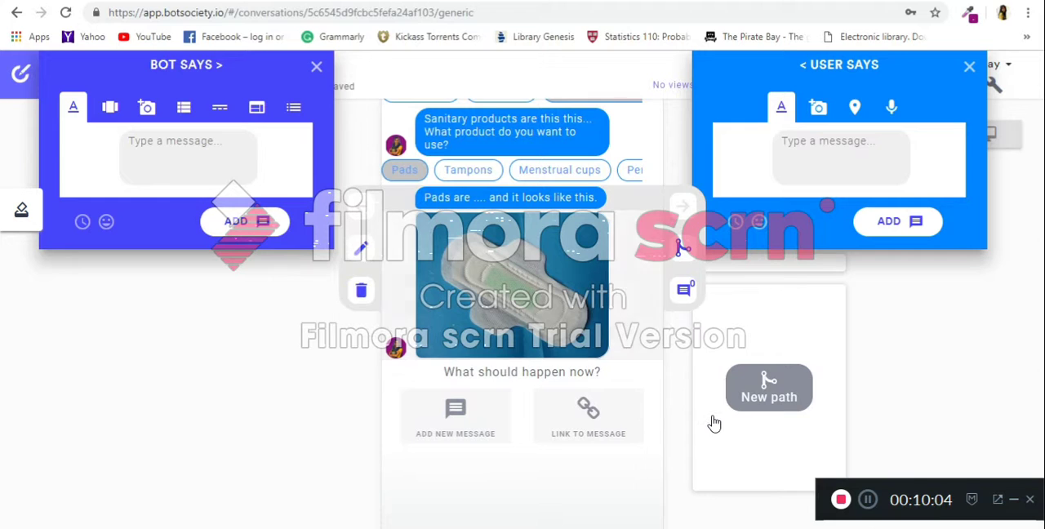
pyautogui.moveTo(471, 246); pyautogui.dragTo(473, 346)
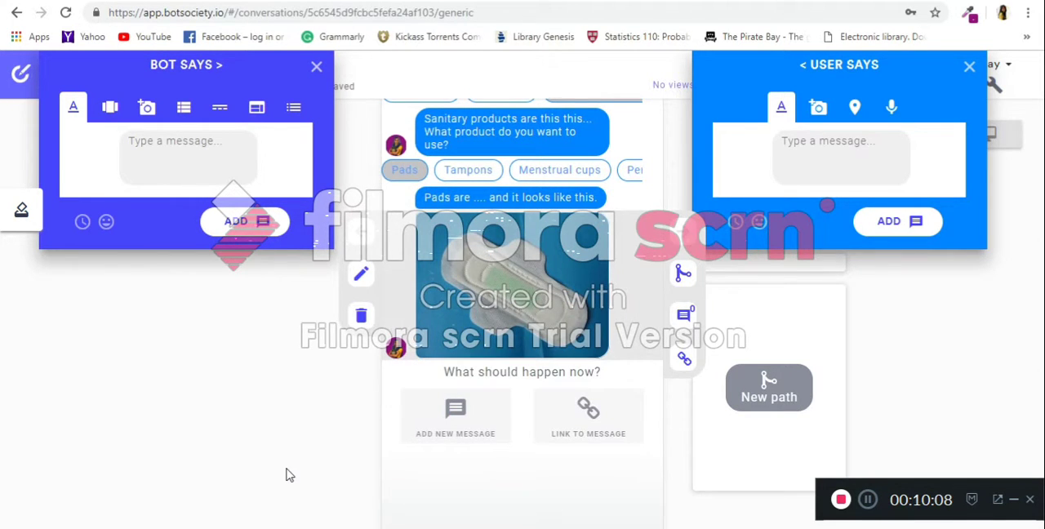
# Go back to the greeting's quick replies and open the Birth control path.
pyautogui.click(221, 113)
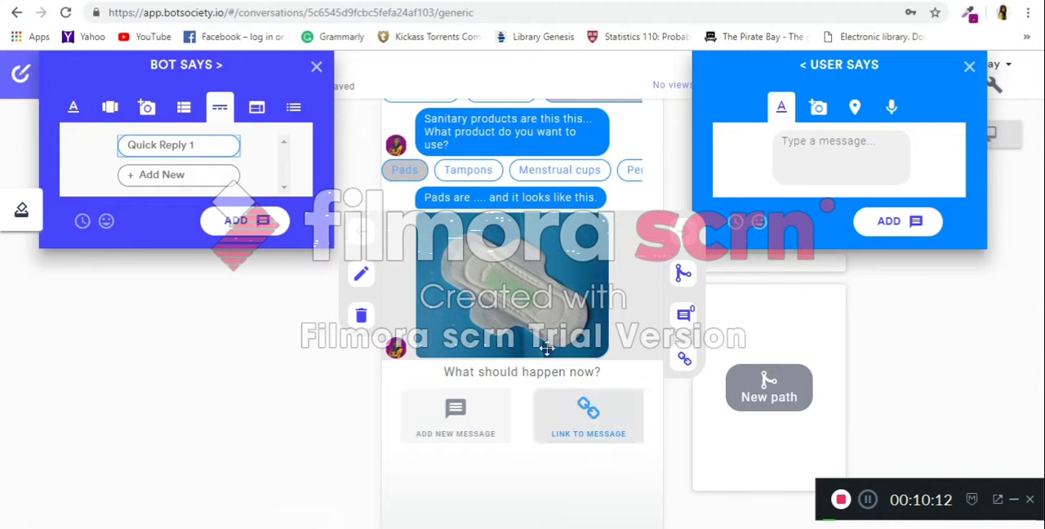
pyautogui.scroll(10, 498, 310)
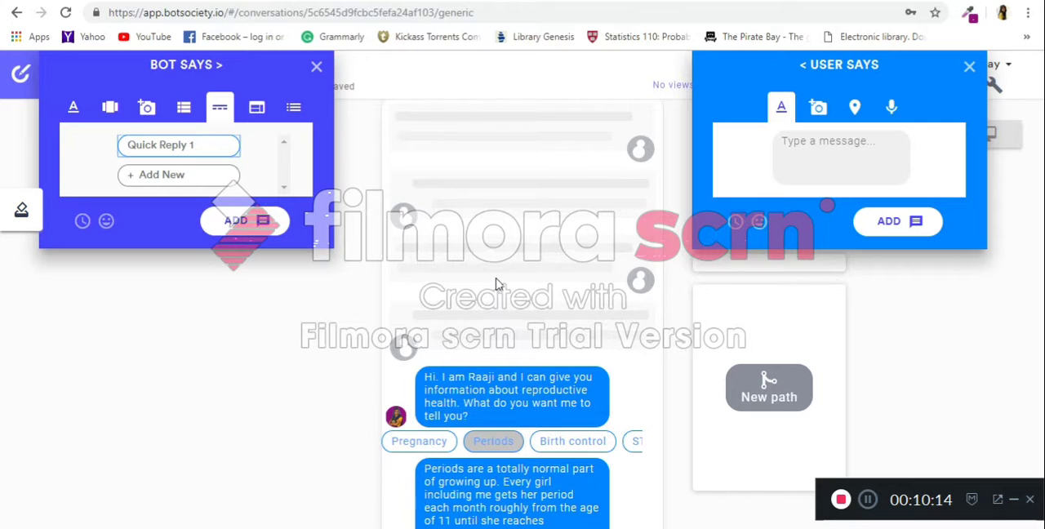
pyautogui.scroll(-2, 495, 283)
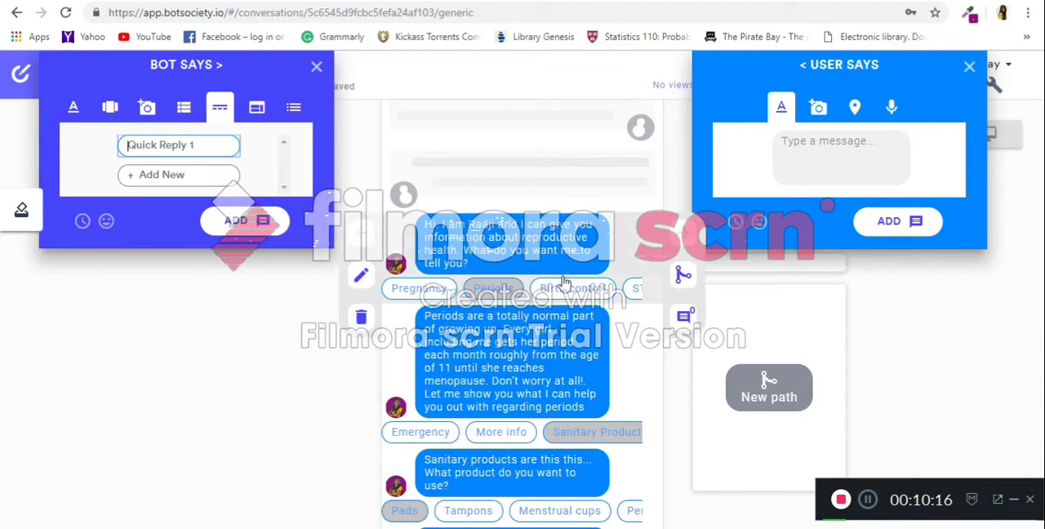
pyautogui.click(604, 296)
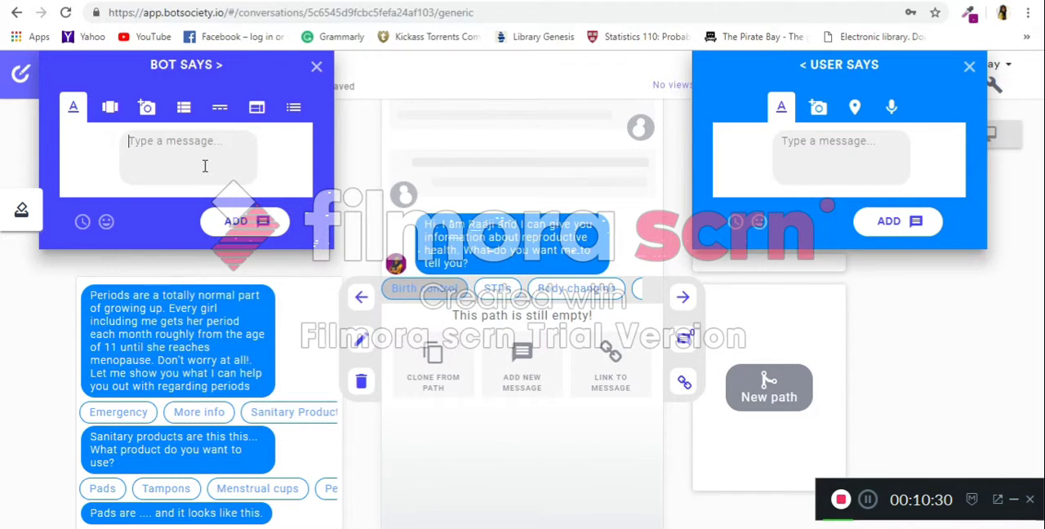
# Add a bot text message reading "Biirth control is this... and that ...." to the Birth control path.
pyautogui.write('Bit')
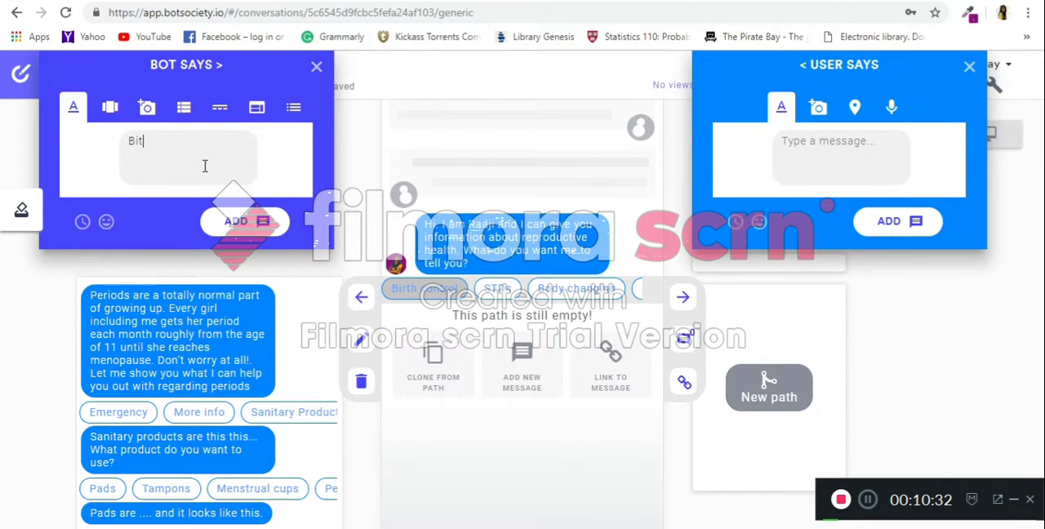
pyautogui.write('rth control is this')
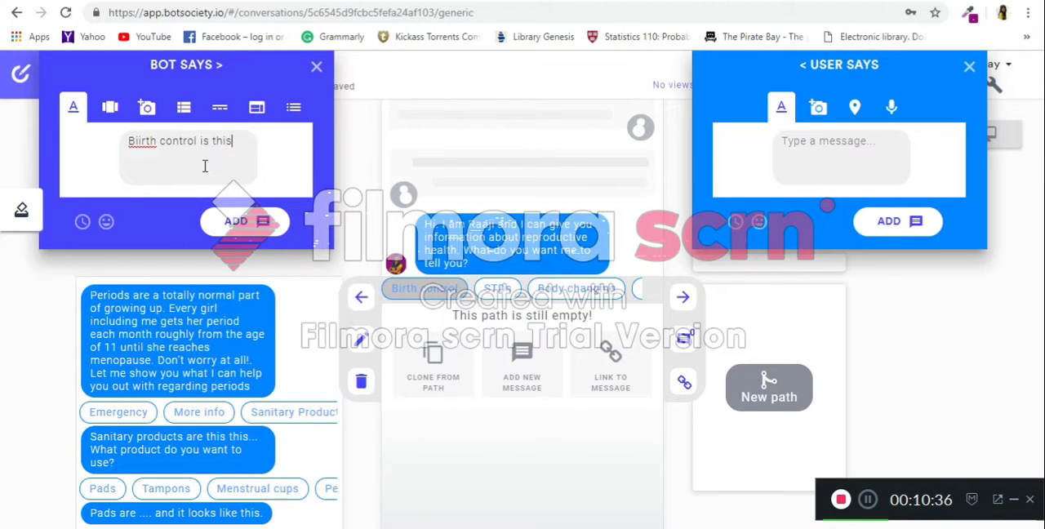
pyautogui.write('... and t')
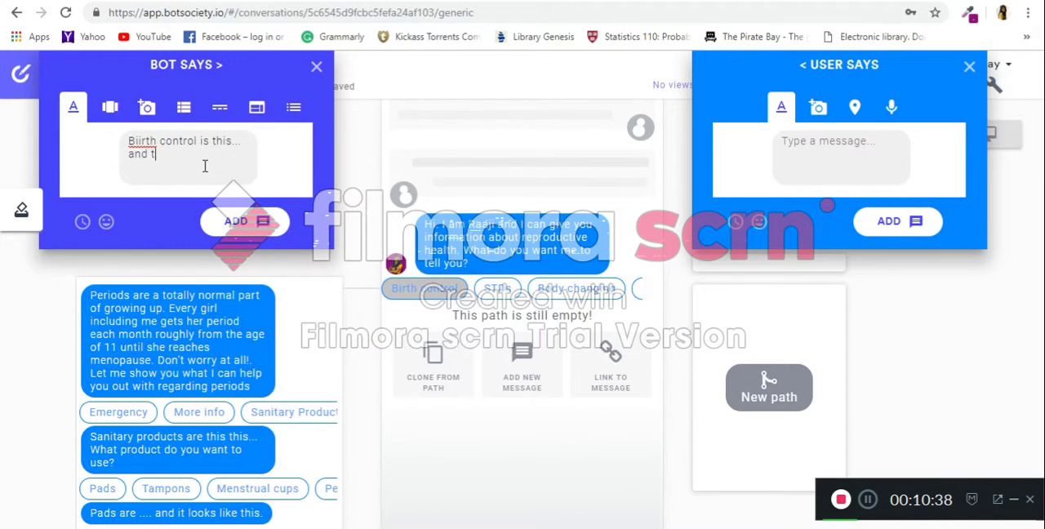
pyautogui.write('hat ....')
pyautogui.click(235, 222)
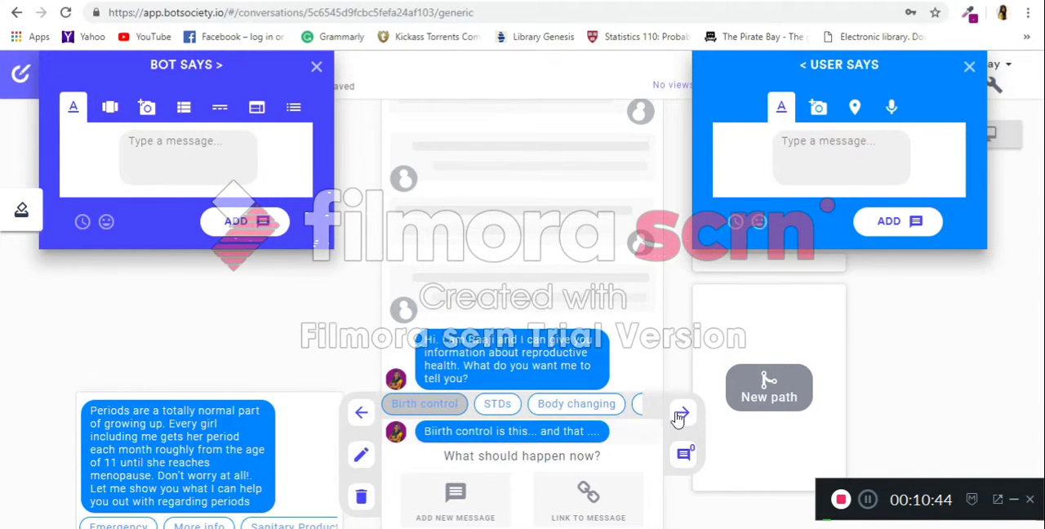
# Browse the greeting's alternative paths, from STDs back to the path where no button is touched.
pyautogui.click(682, 415)
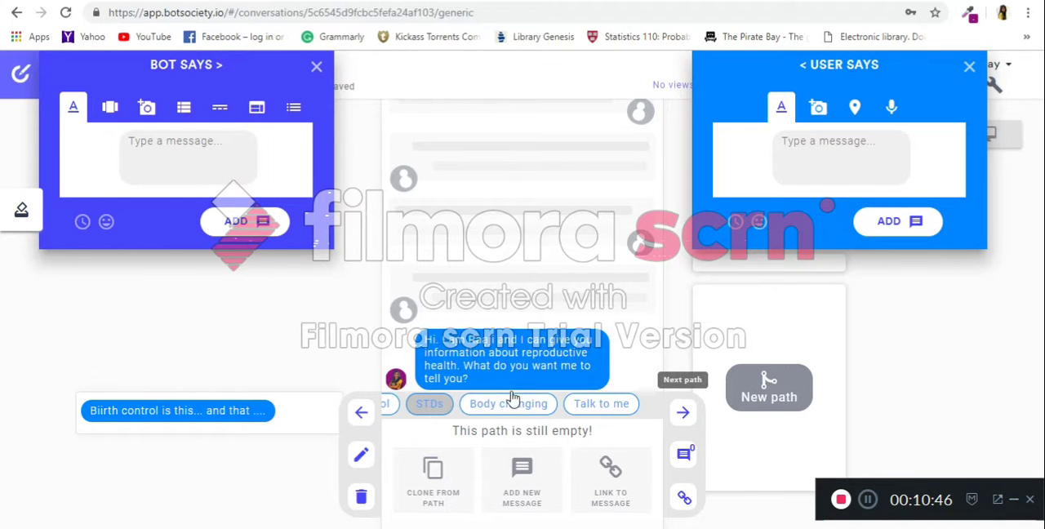
pyautogui.click(360, 412)
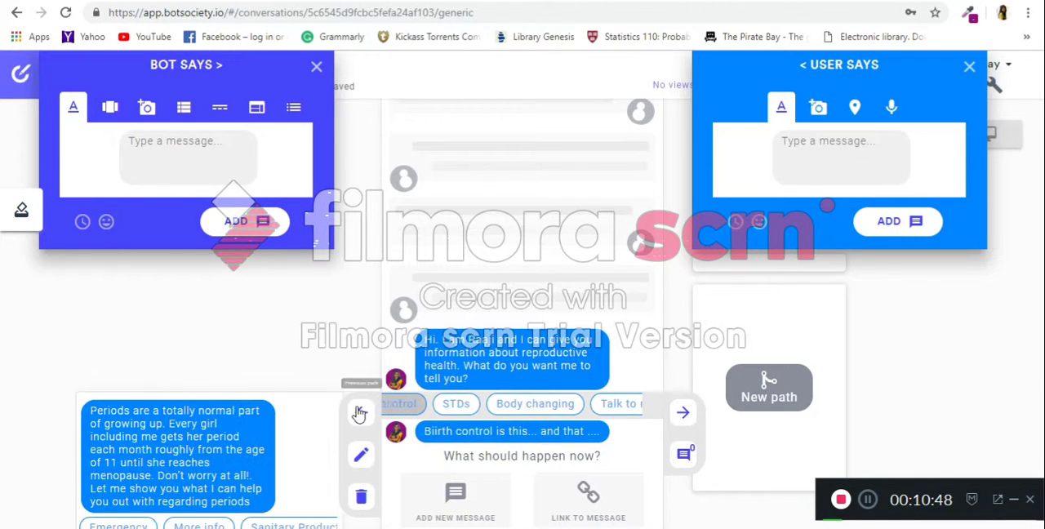
pyautogui.click(359, 414)
pyautogui.click(359, 415)
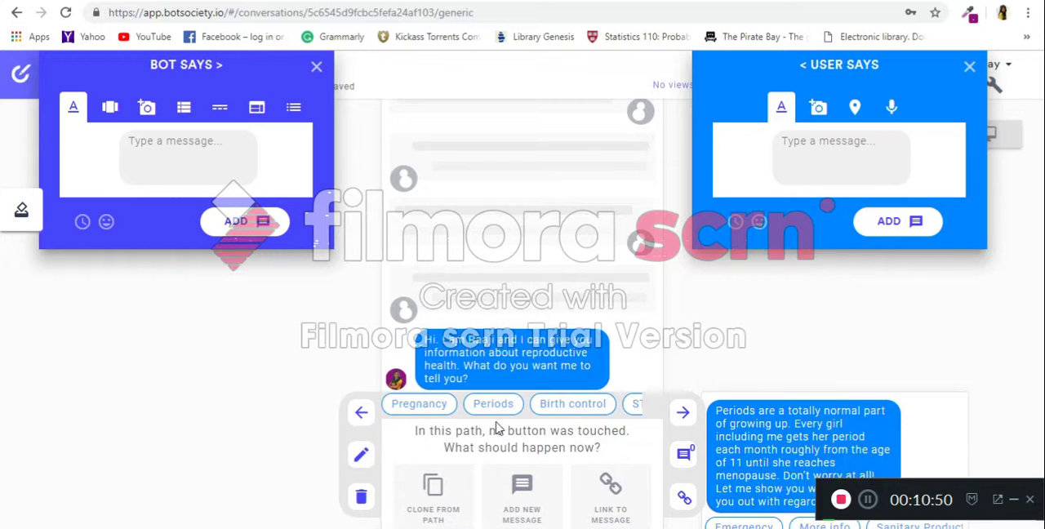
# Switch back to the Periods path and close the bot and user message composers.
pyautogui.click(494, 405)
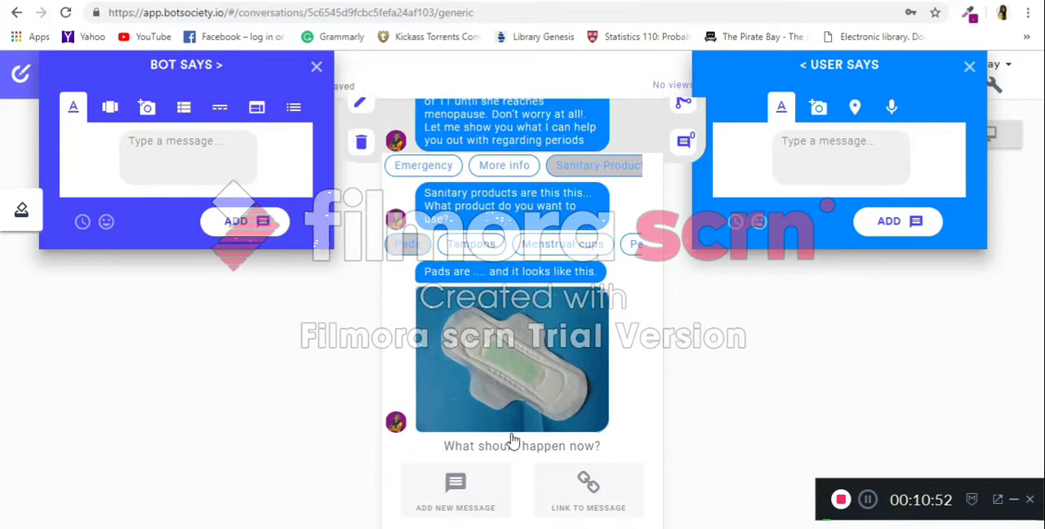
pyautogui.scroll(5, 512, 437)
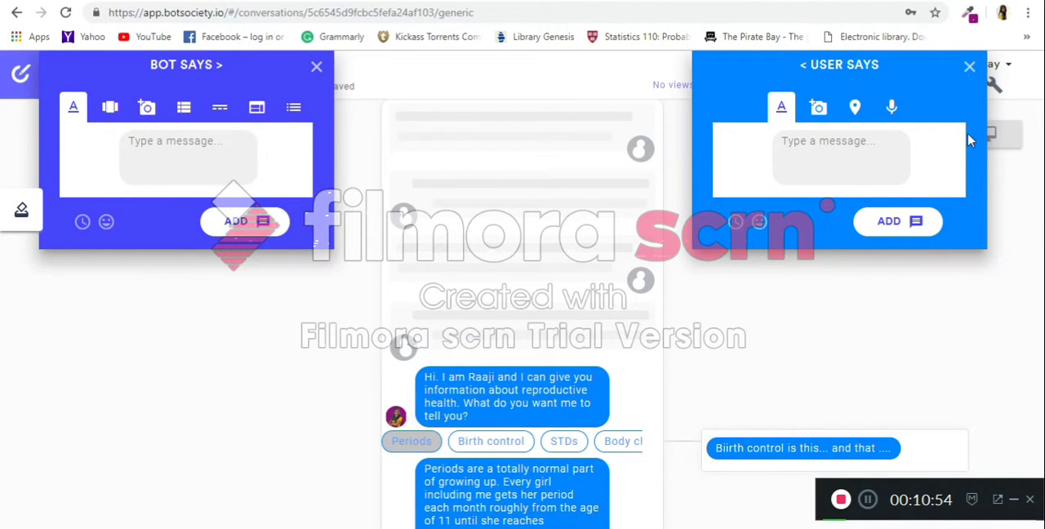
pyautogui.click(970, 69)
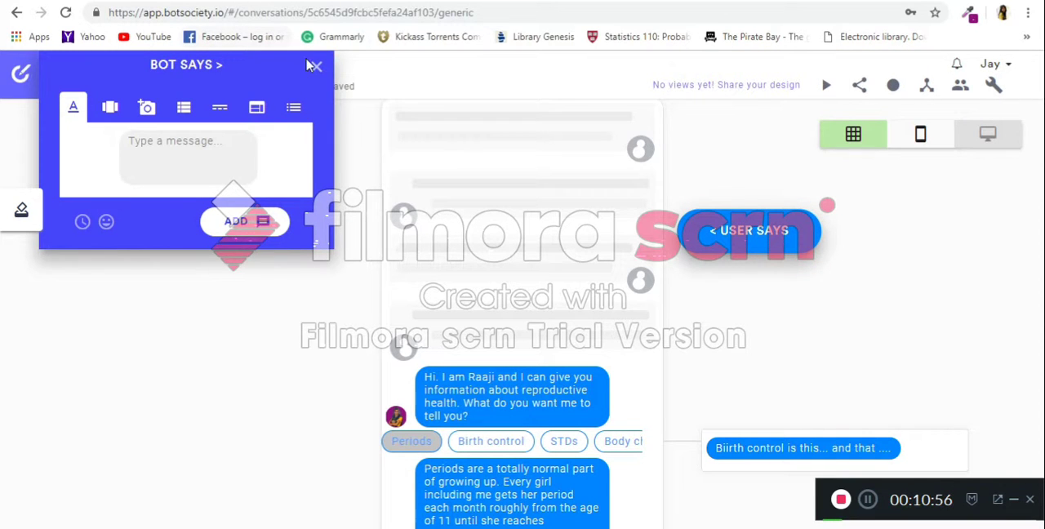
pyautogui.click(317, 67)
# Look at the Menstrual Hygiene and Mental Health flowcharts in Google Drawings, and return to the Botsociety design.
pyautogui.hotkey('ctrl', 'Tab')
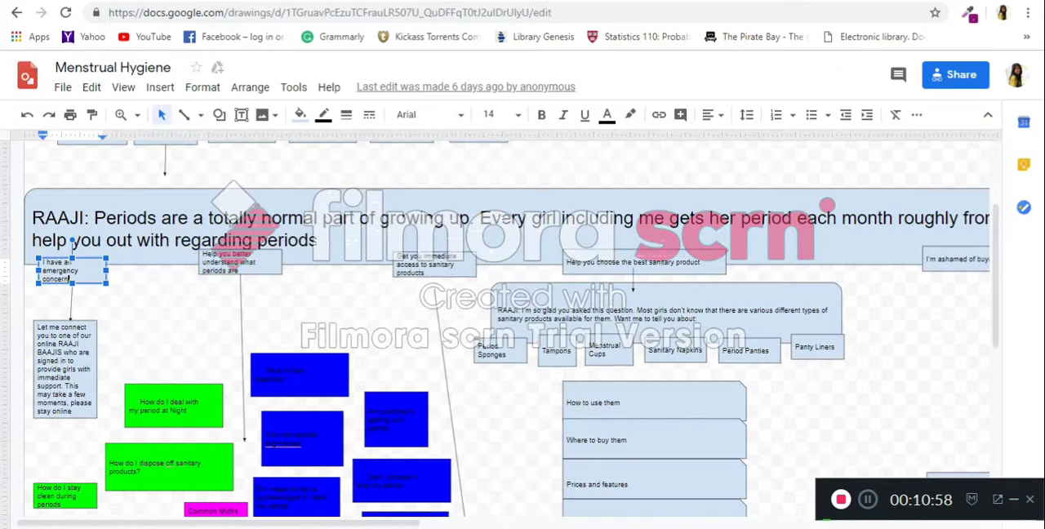
pyautogui.click(506, 1)
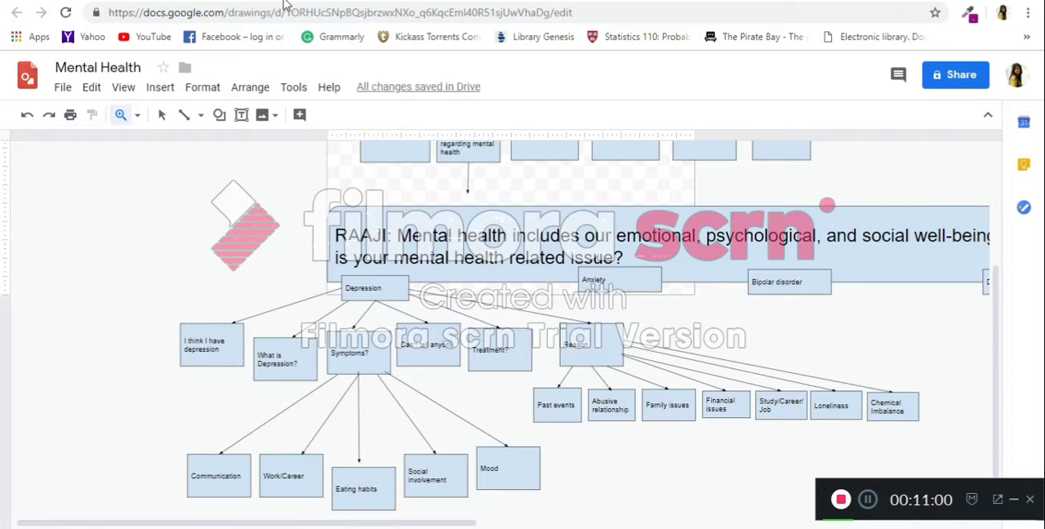
pyautogui.click(356, 2)
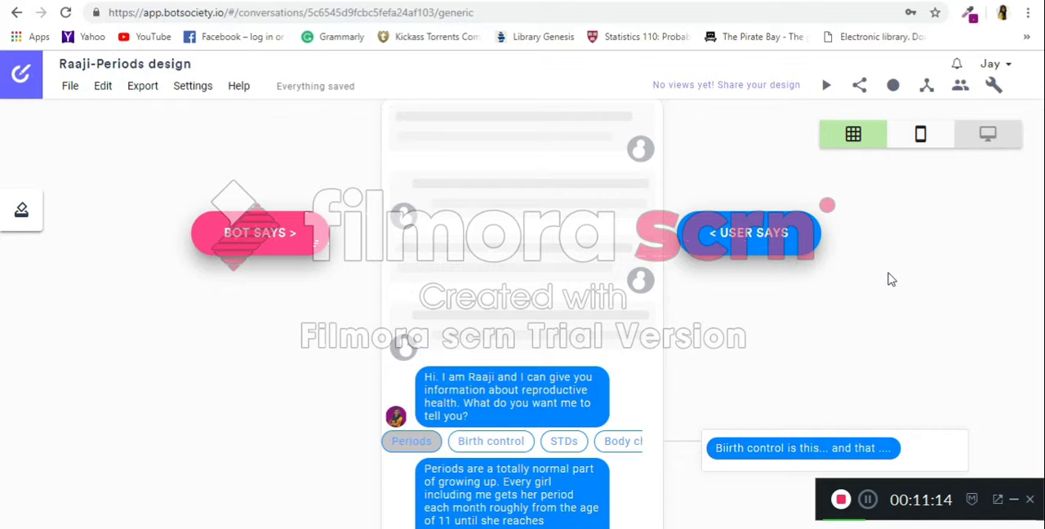
# Look over the design's generated flowchart from the greeting through the Periods and Birth control branches, and return to the editor.
pyautogui.click(927, 90)
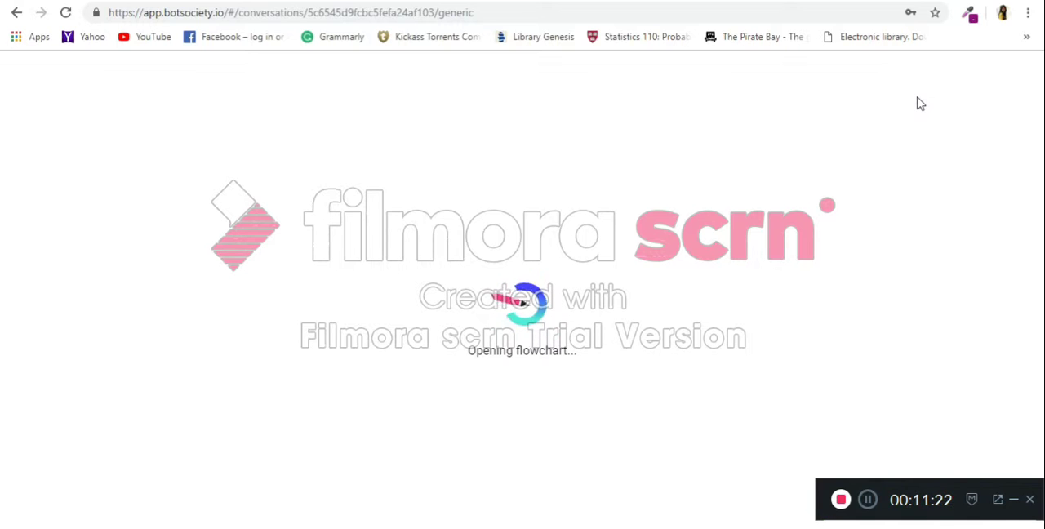
pyautogui.scroll(-5, 635, 258)
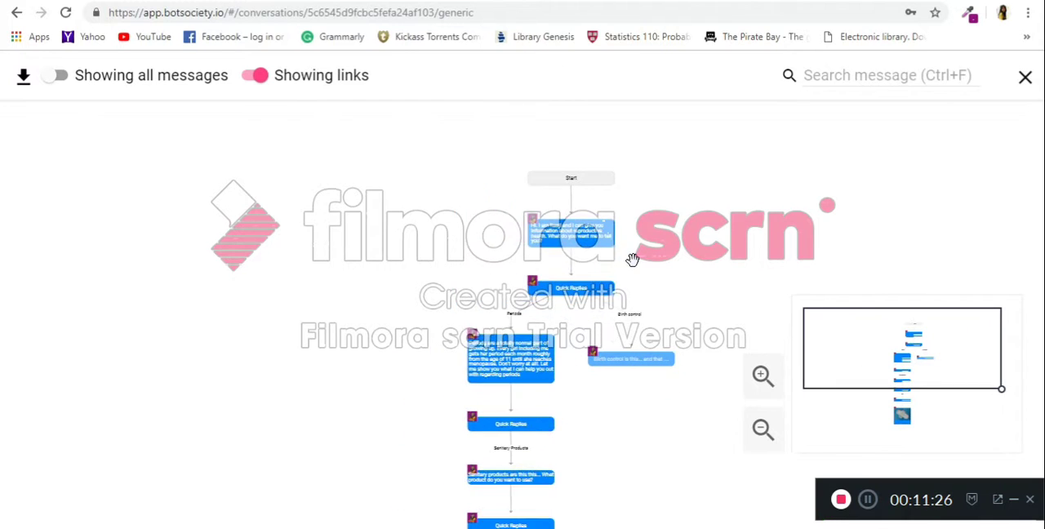
pyautogui.scroll(-1, 633, 260)
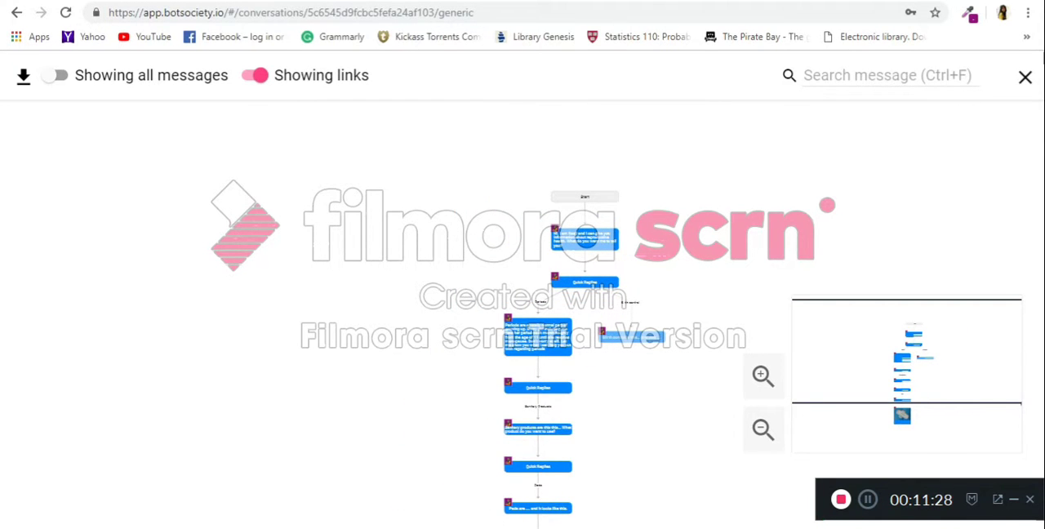
pyautogui.click(1025, 76)
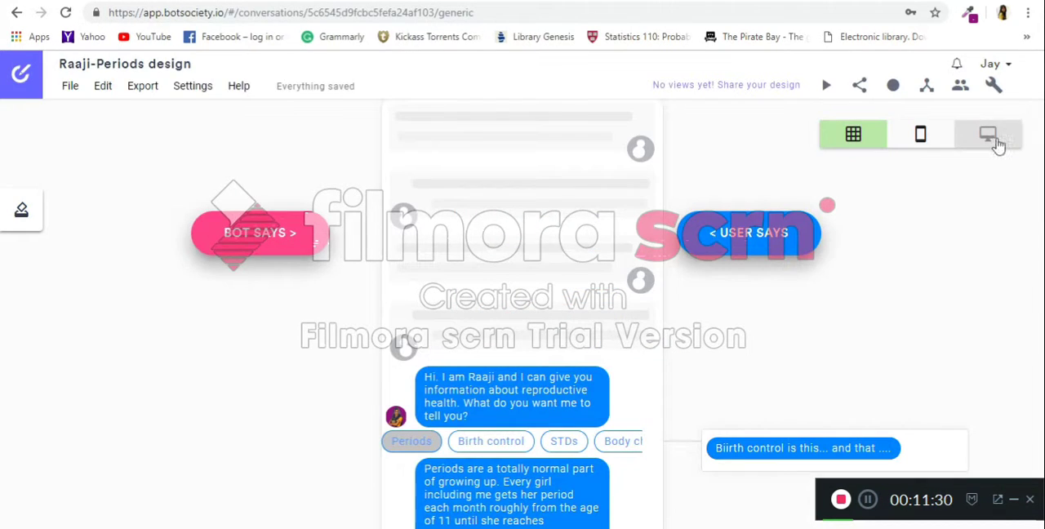
# Switch the design to the phone view, play the conversation preview at 2x speed, and stop it.
pyautogui.click(921, 134)
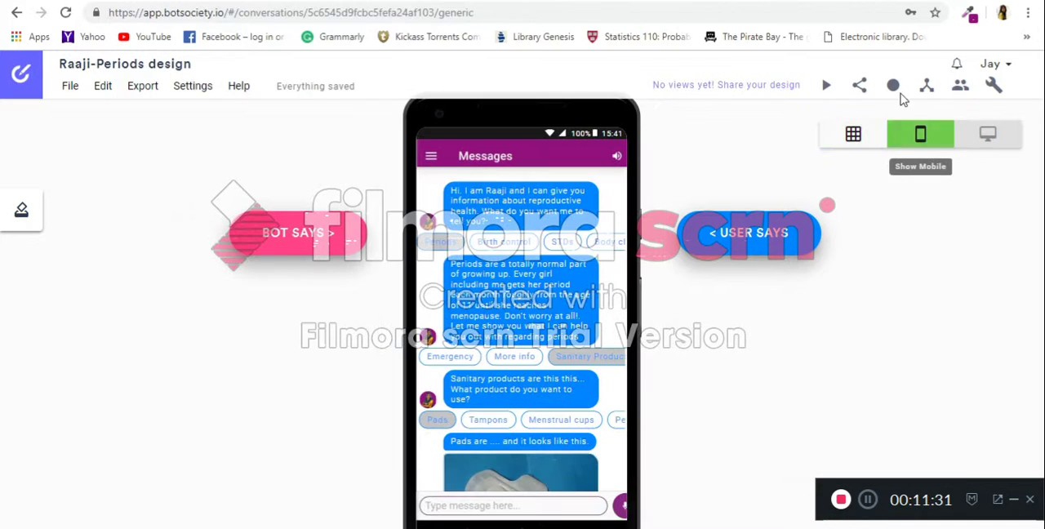
pyautogui.click(828, 89)
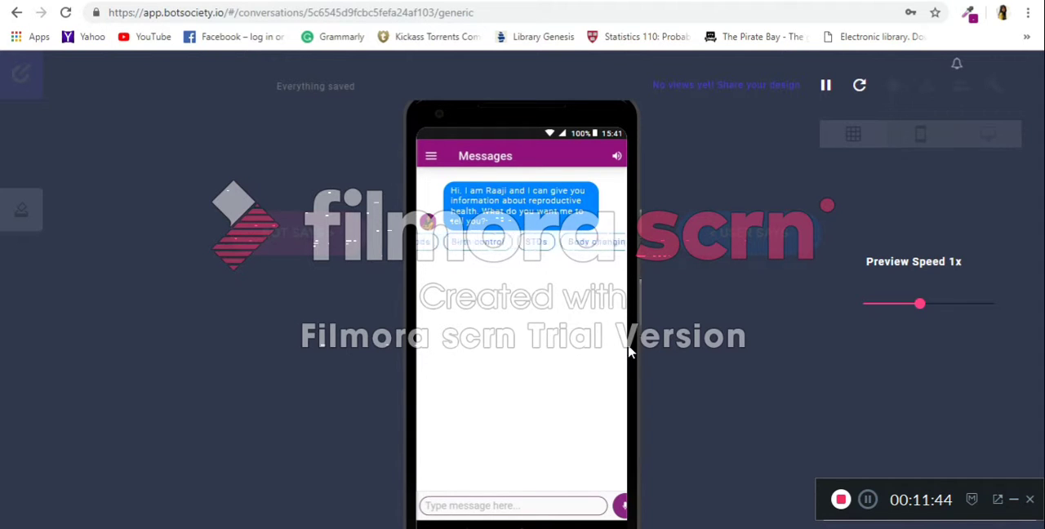
pyautogui.moveTo(921, 308); pyautogui.dragTo(976, 304)
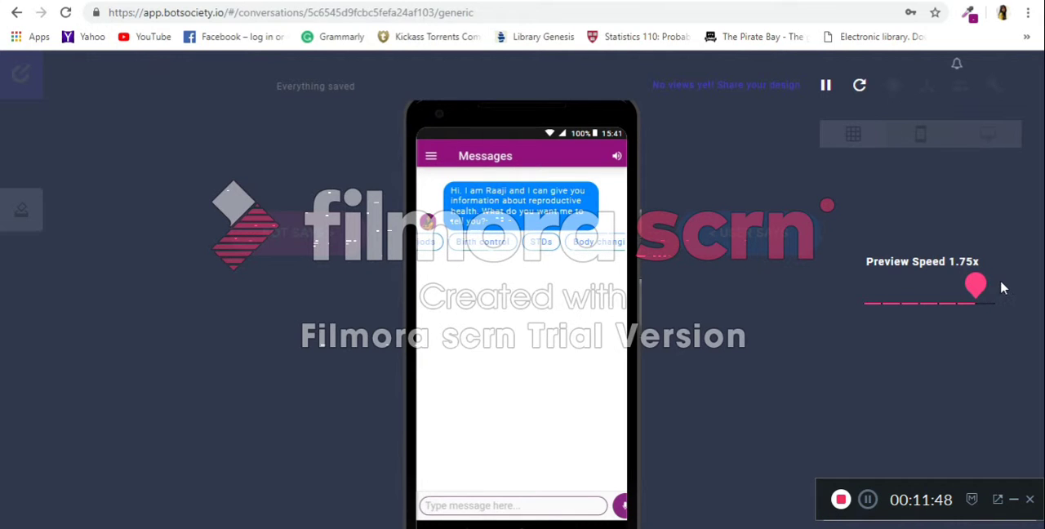
pyautogui.click(996, 304)
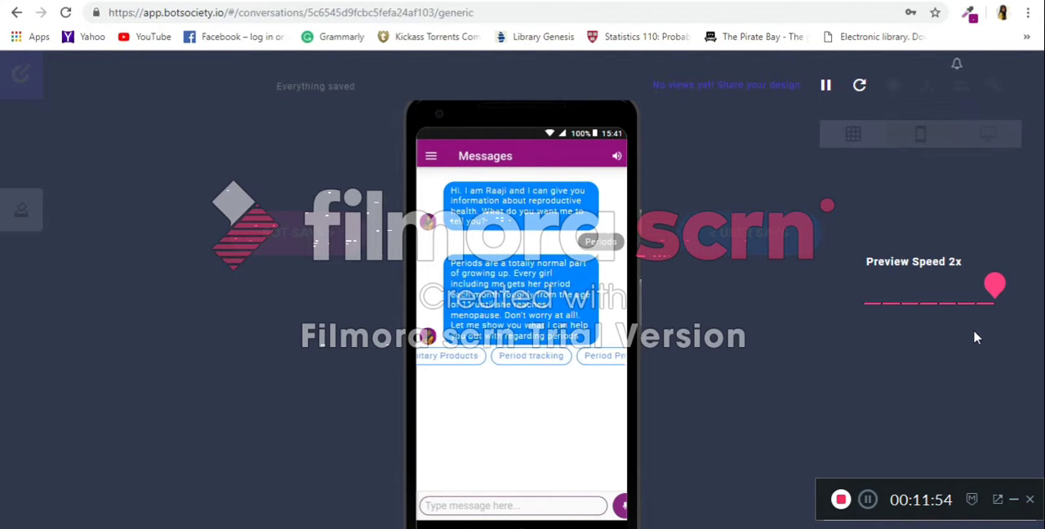
pyautogui.click(827, 88)
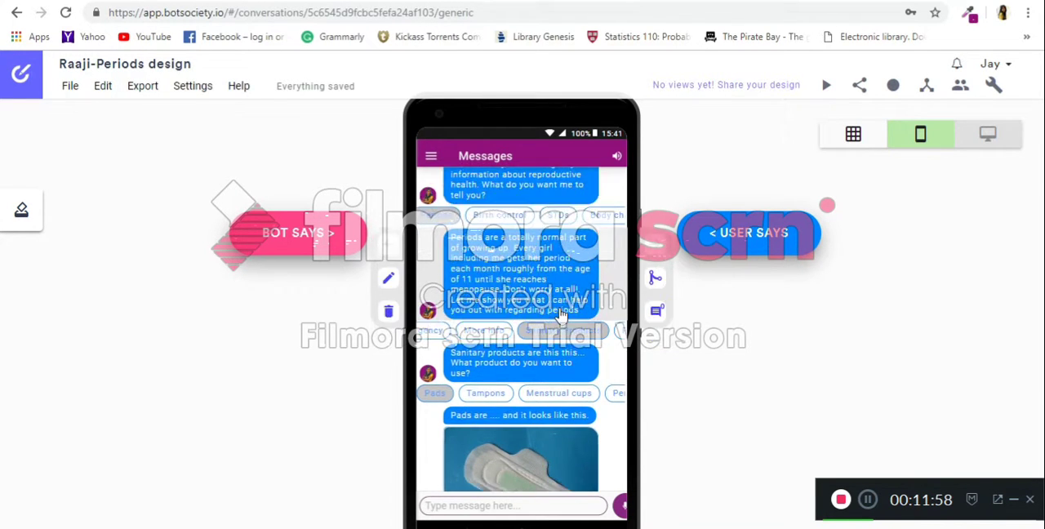
# Add a user text message reading "njnaknzakn scsc" after the pad image, with the bot message composer also open.
pyautogui.scroll(-3, 580, 314)
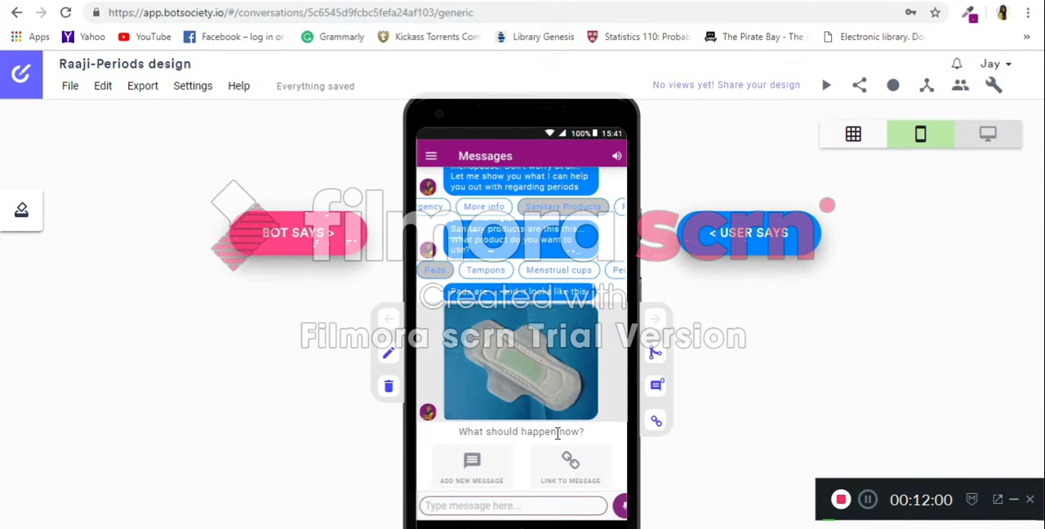
pyautogui.click(727, 233)
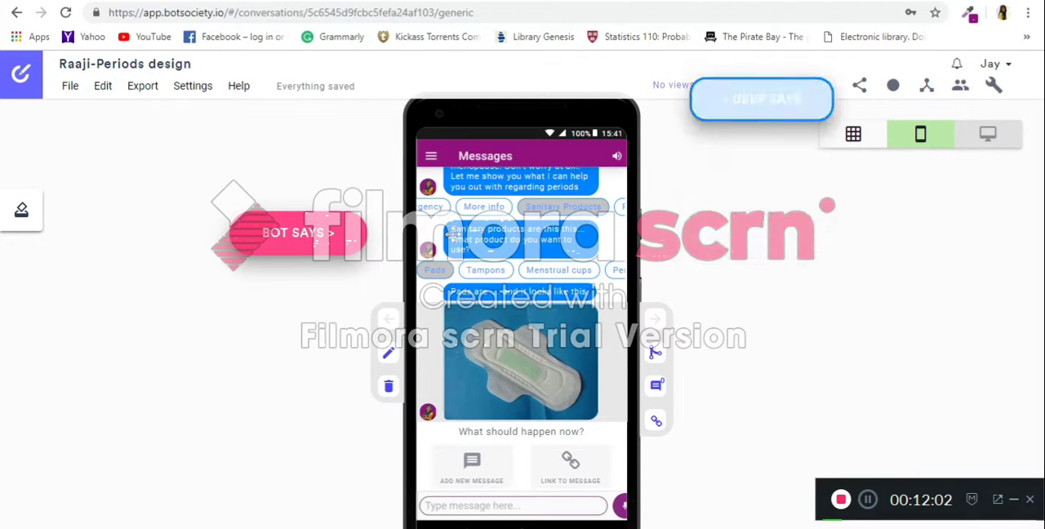
pyautogui.click(292, 232)
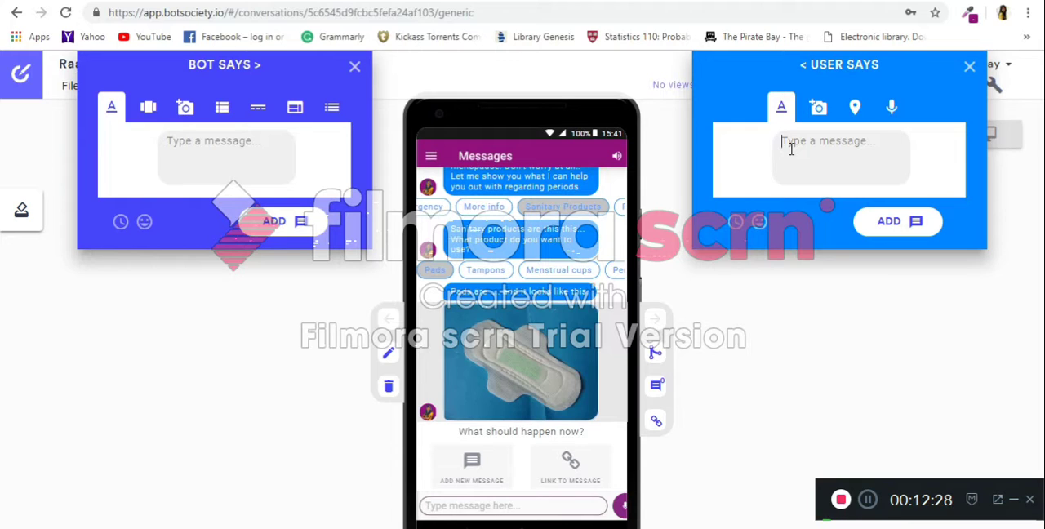
pyautogui.write('nina')
pyautogui.write('knzakn scsc')
pyautogui.click(912, 223)
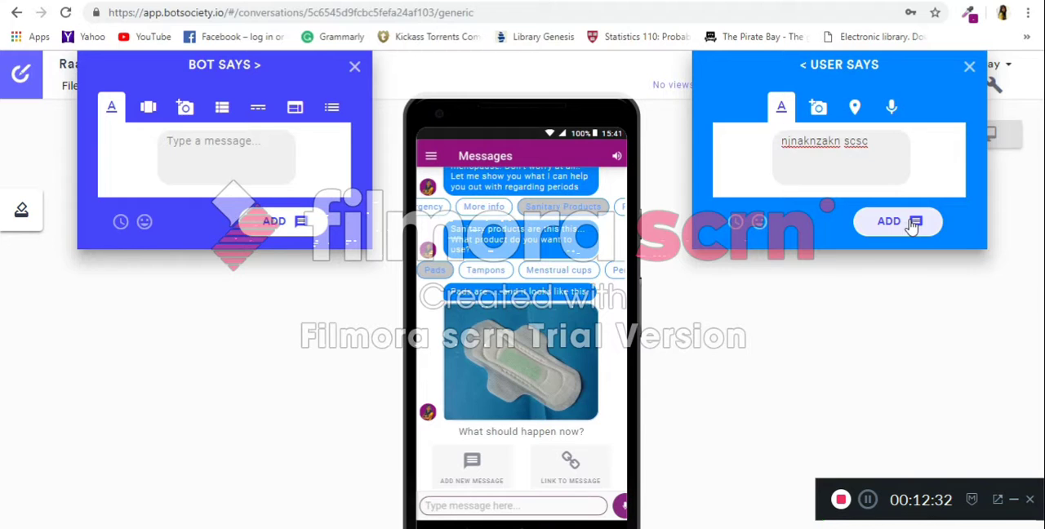